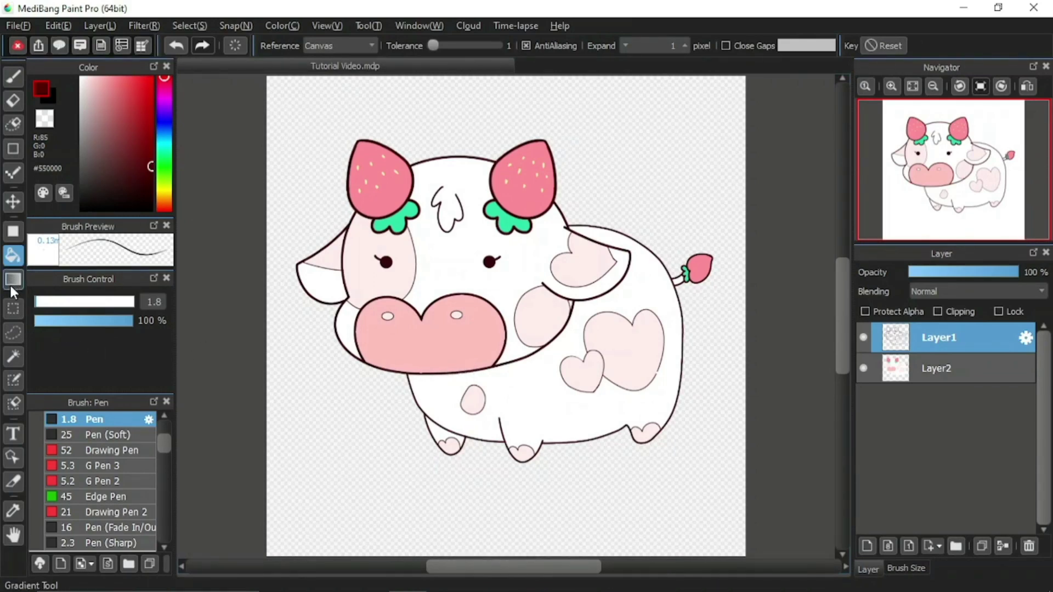
Activate the Gradient tool and set the foreground color to bright yellow #E7FF00.
click(11, 285)
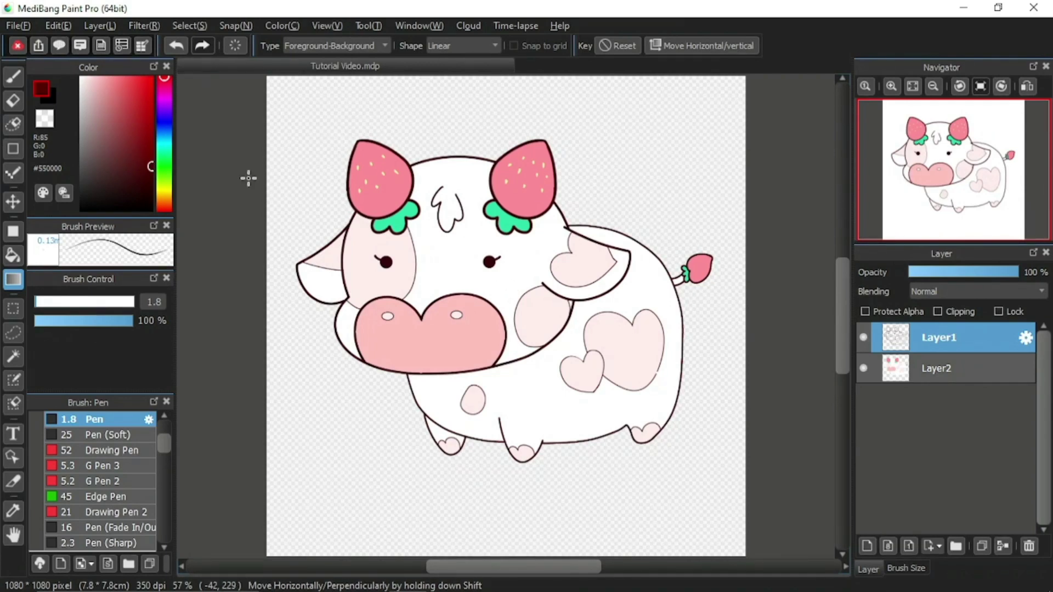
click(42, 93)
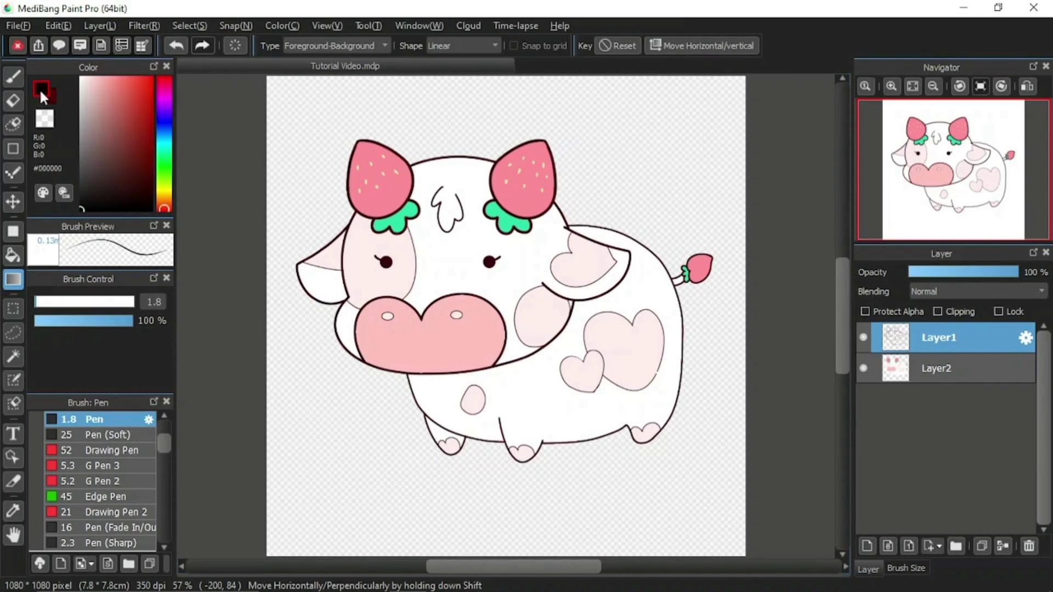
click(41, 92)
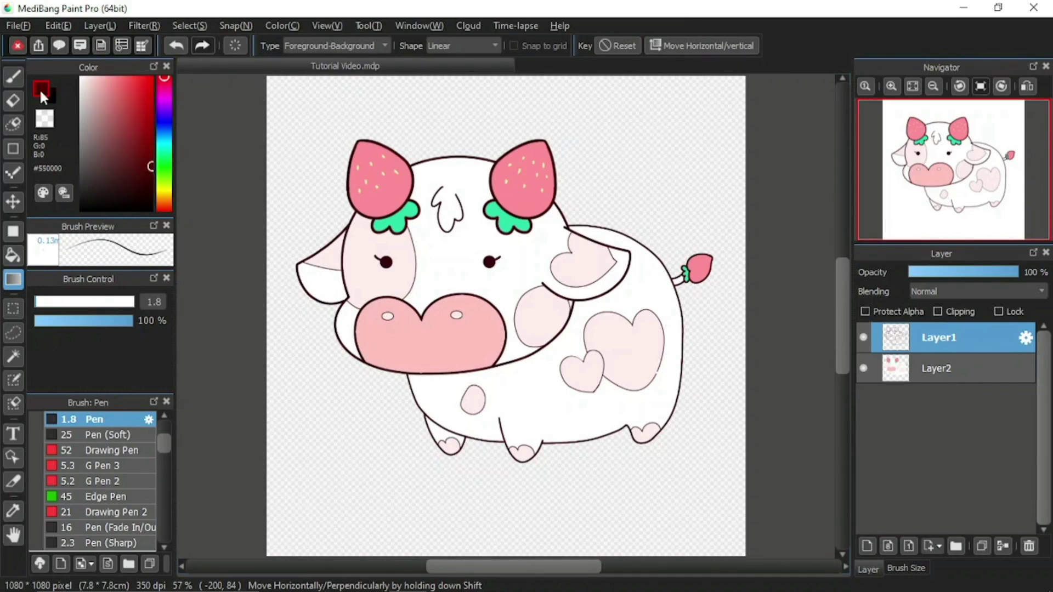
click(41, 93)
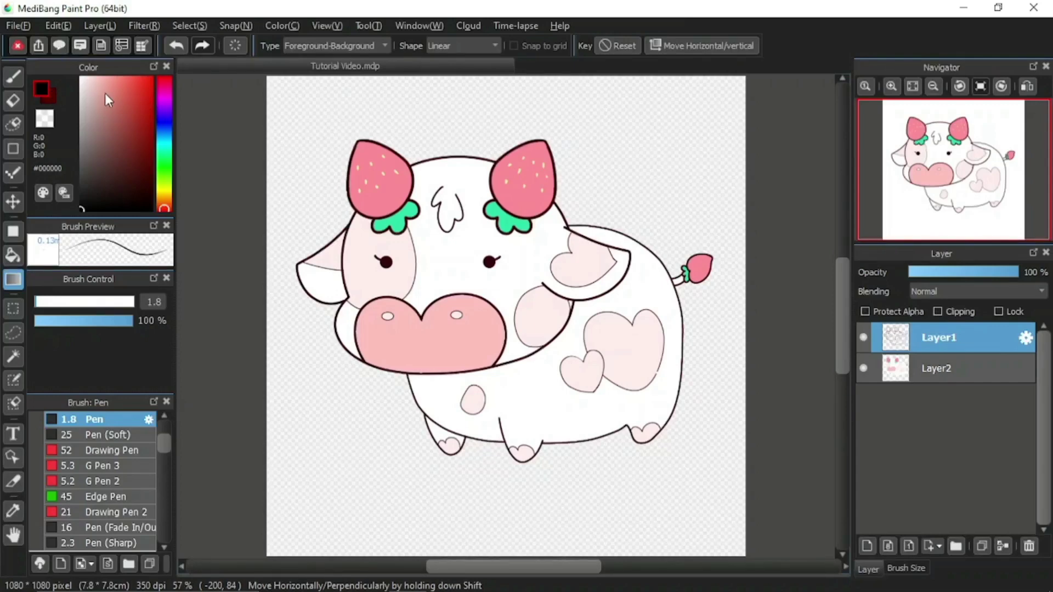
click(166, 187)
click(152, 78)
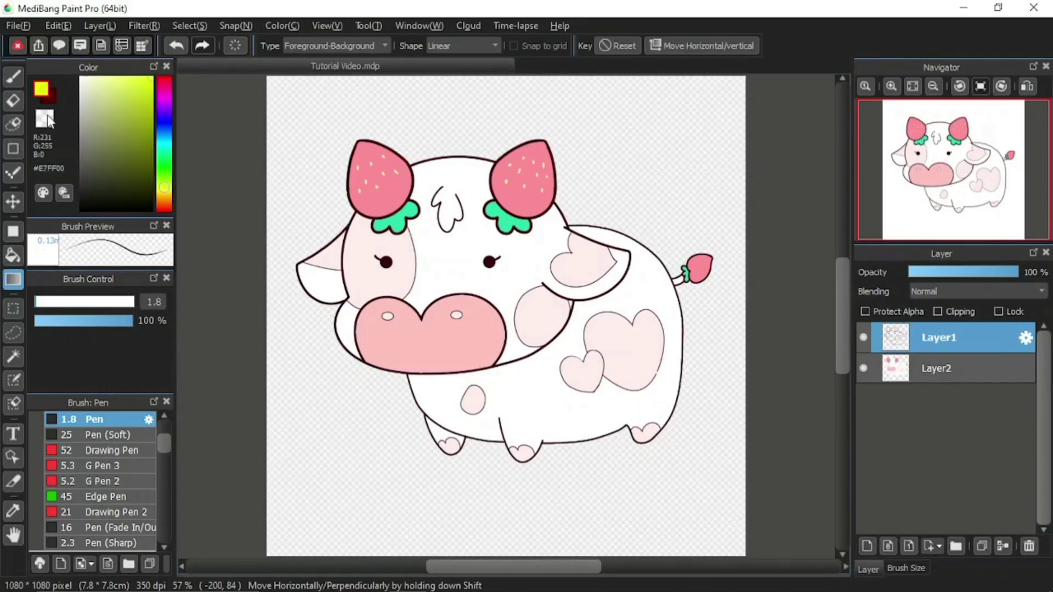
Swap the foreground and background colors, and set the new foreground color to blue #0002FF.
click(48, 92)
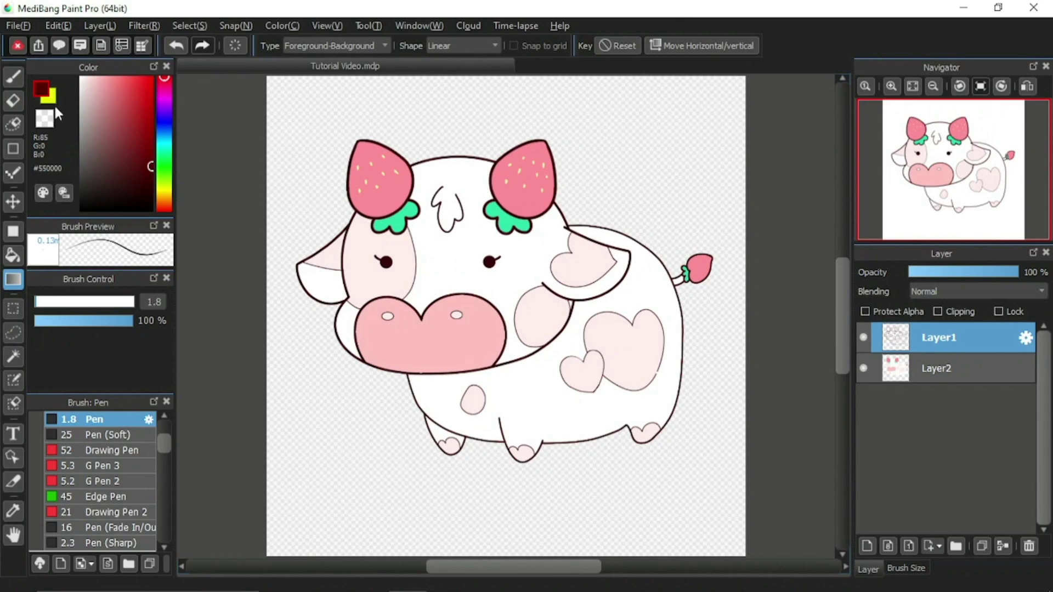
click(164, 122)
click(144, 84)
click(150, 78)
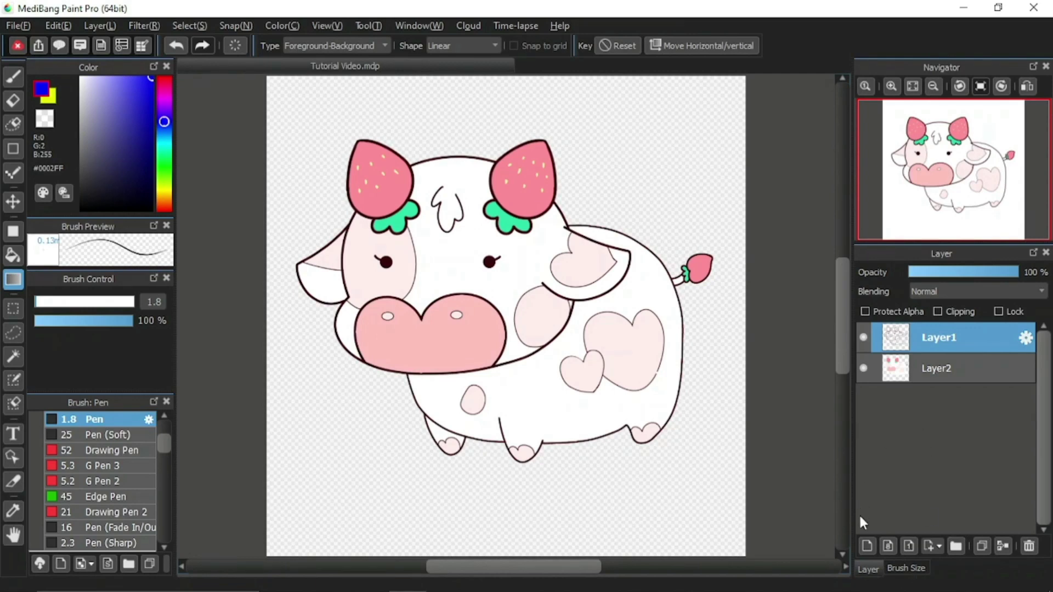
Add a new layer above Layer1 and fill it with a vertical linear gradient from blue down to yellow.
click(867, 546)
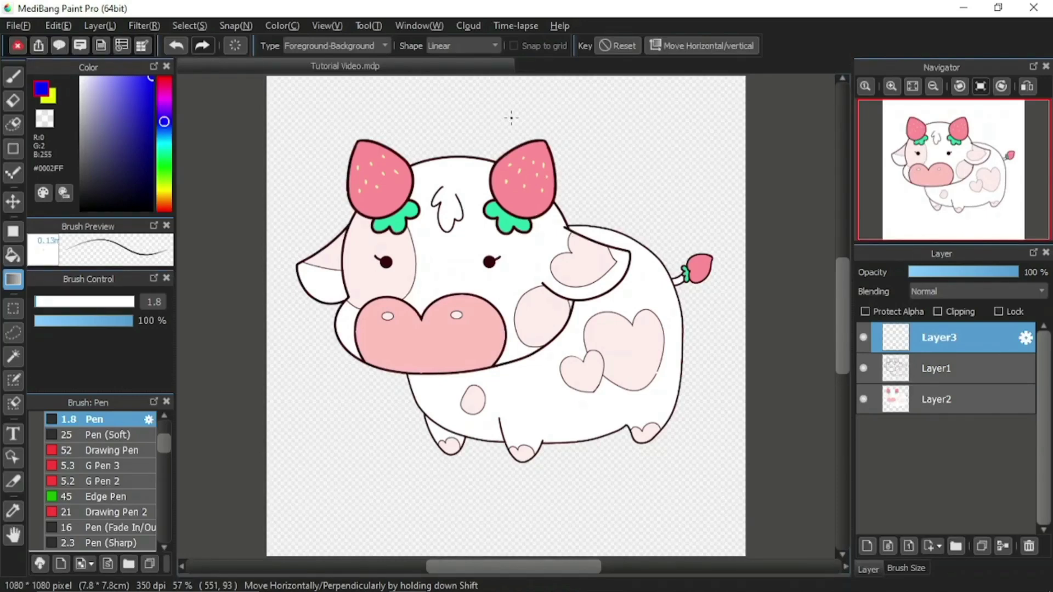
drag(510, 117, 513, 423)
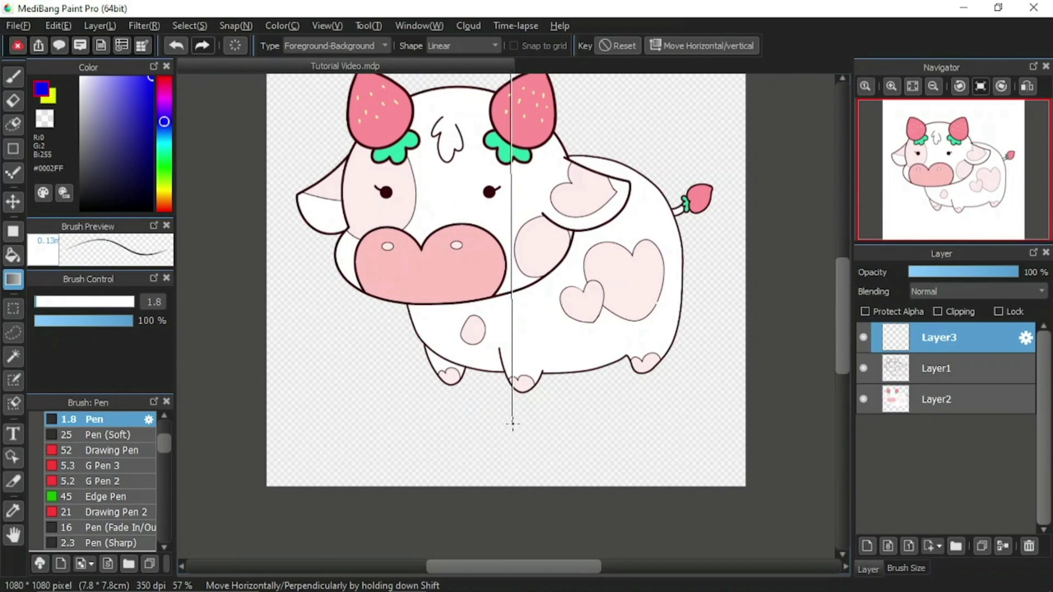
drag(513, 423, 513, 423)
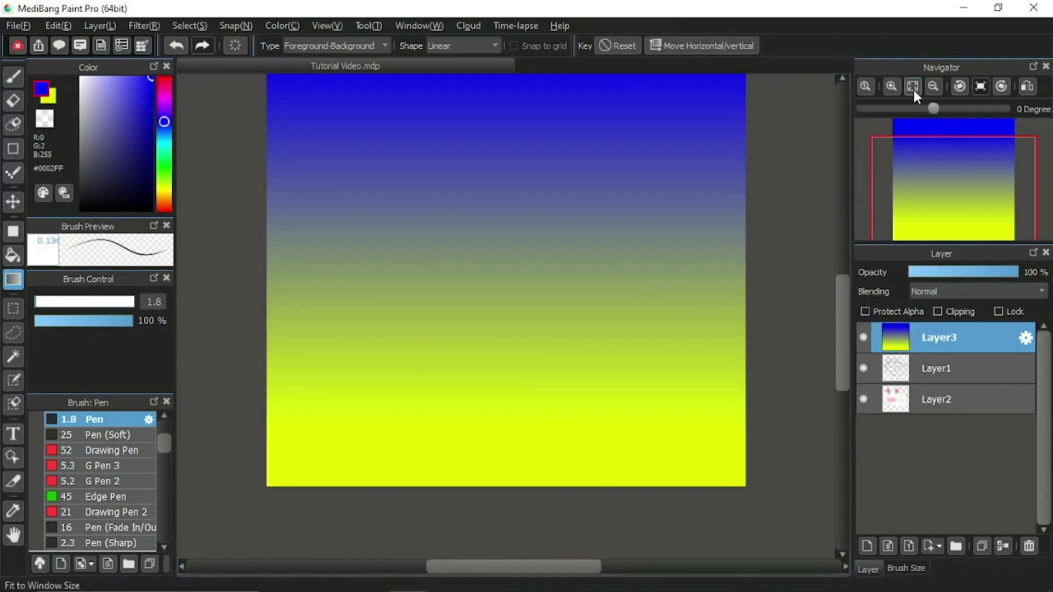
click(911, 85)
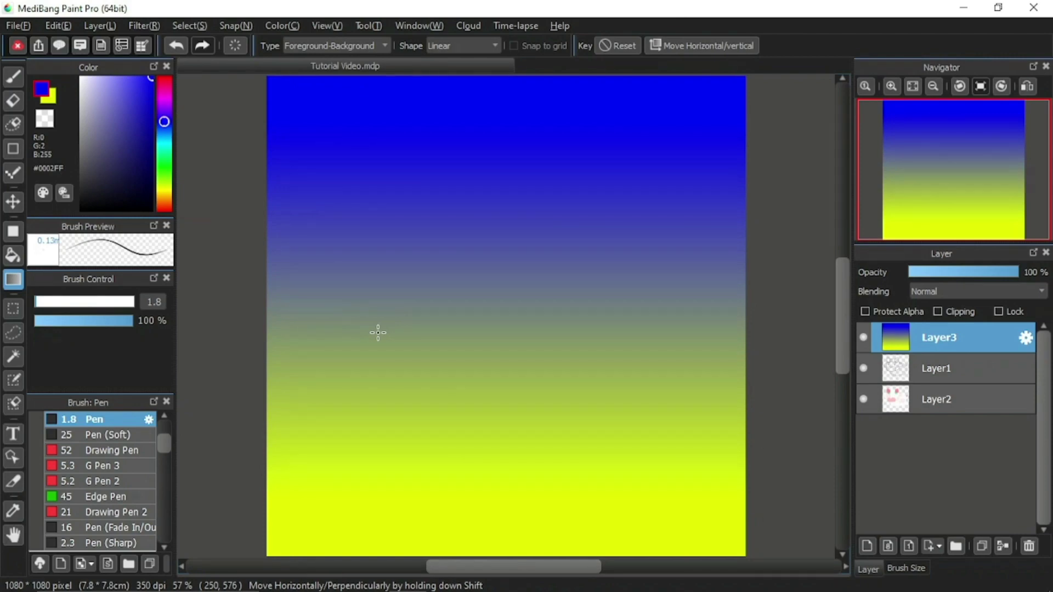
Redraw Layer3's gradient horizontally and diagonally at short and long lengths, ending with a long diagonal from blue at upper left to yellow at lower right.
drag(348, 416, 400, 428)
drag(311, 304, 694, 306)
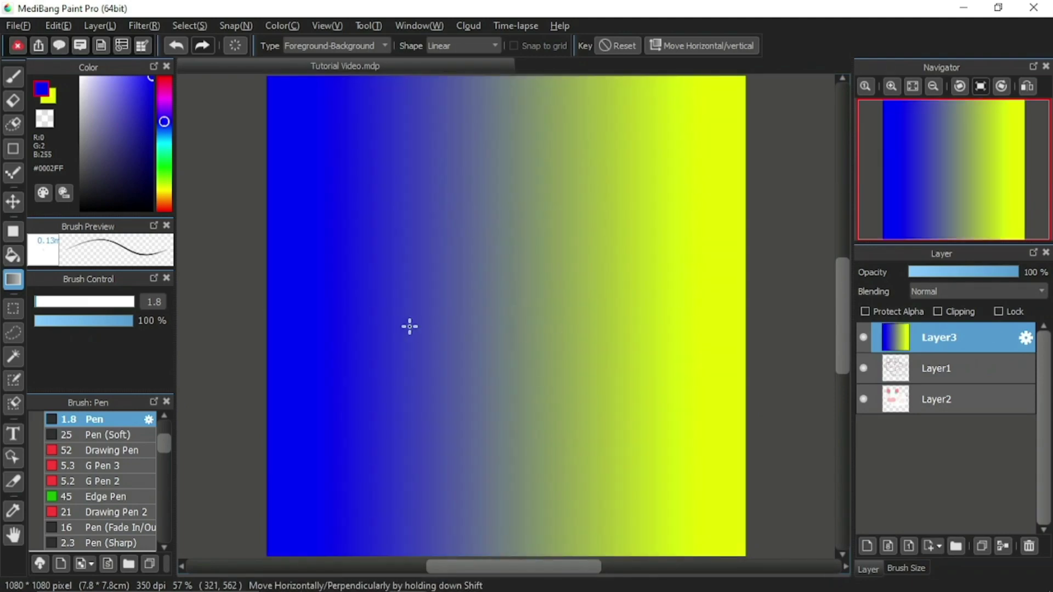
drag(396, 211, 526, 351)
drag(402, 176, 436, 214)
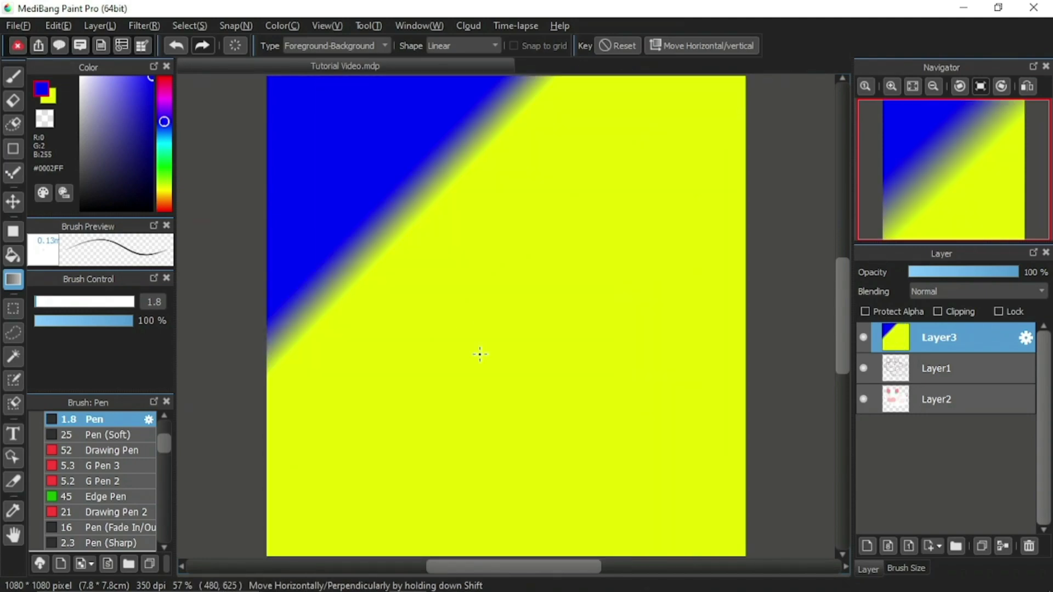
drag(499, 357, 466, 327)
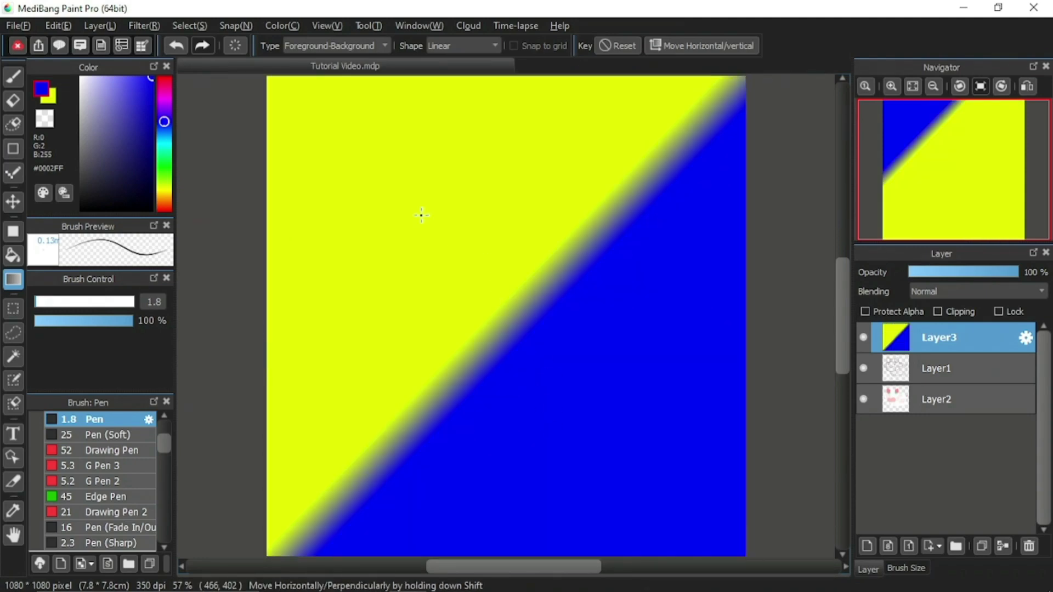
drag(424, 223, 636, 470)
drag(405, 164, 631, 423)
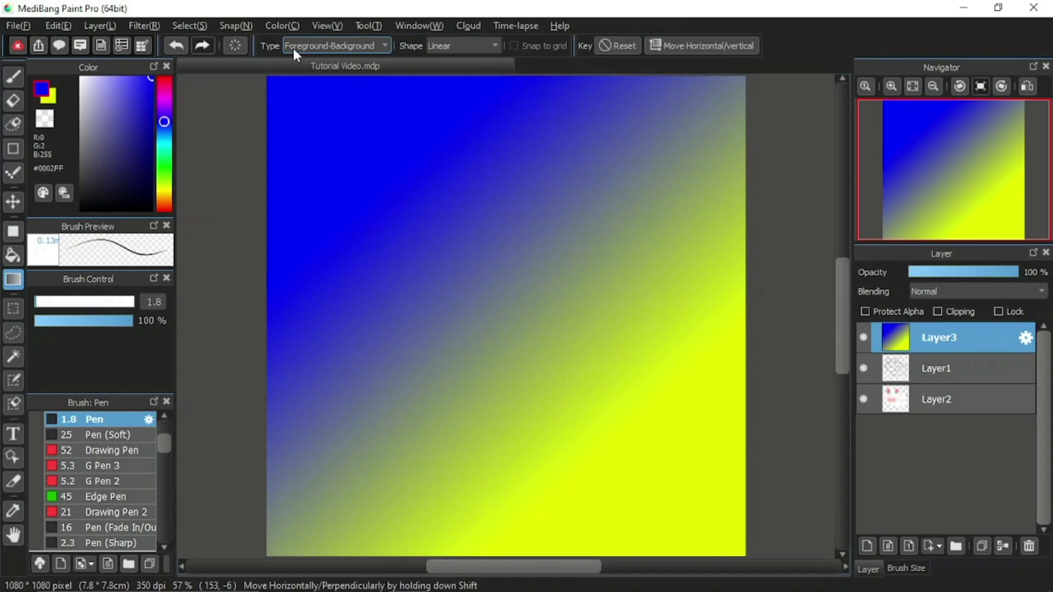
Choose the Foreground-Background gradient type and redraw Layer3's gradient in several directions, ending with blue on the right and yellow on the left.
click(320, 47)
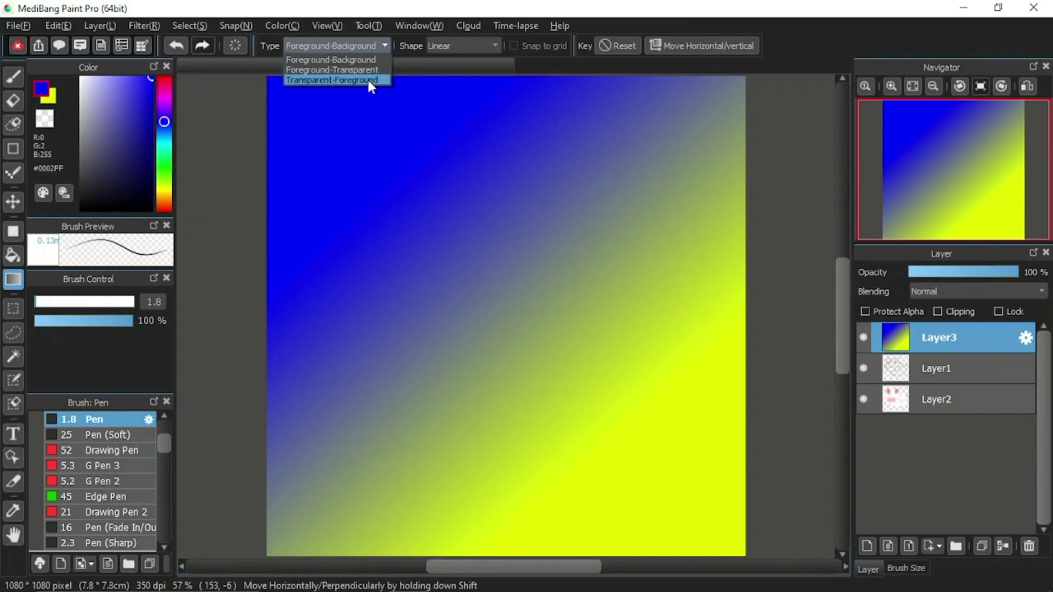
click(366, 62)
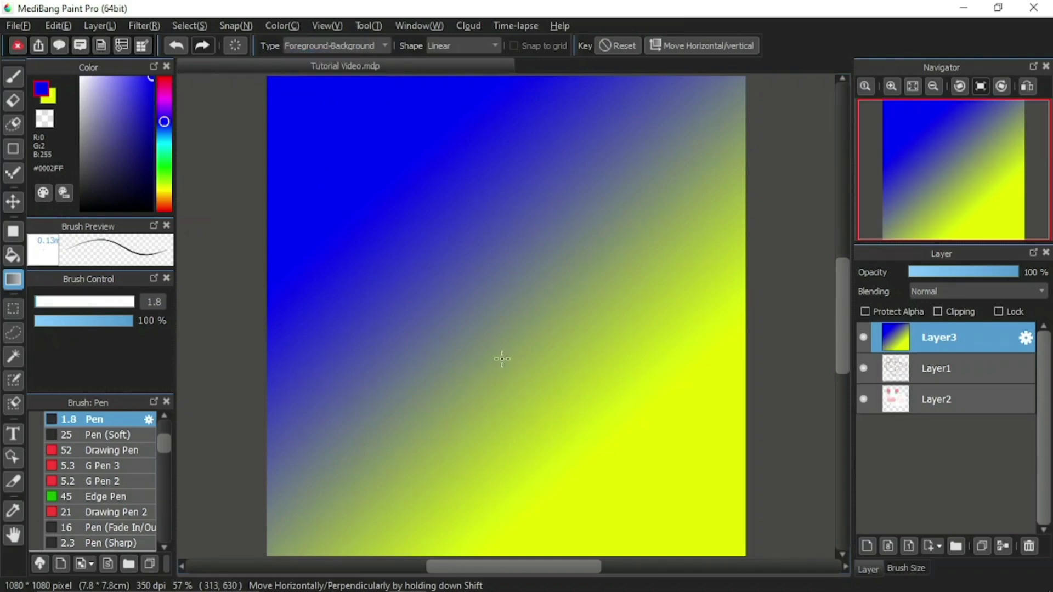
drag(520, 191, 505, 218)
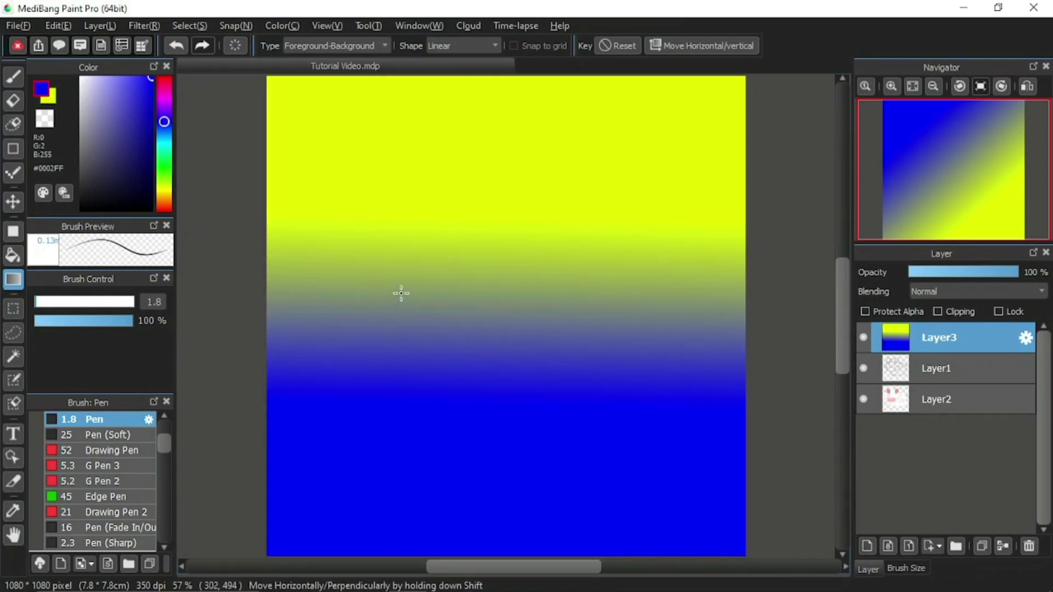
drag(401, 294, 578, 293)
drag(404, 296, 605, 298)
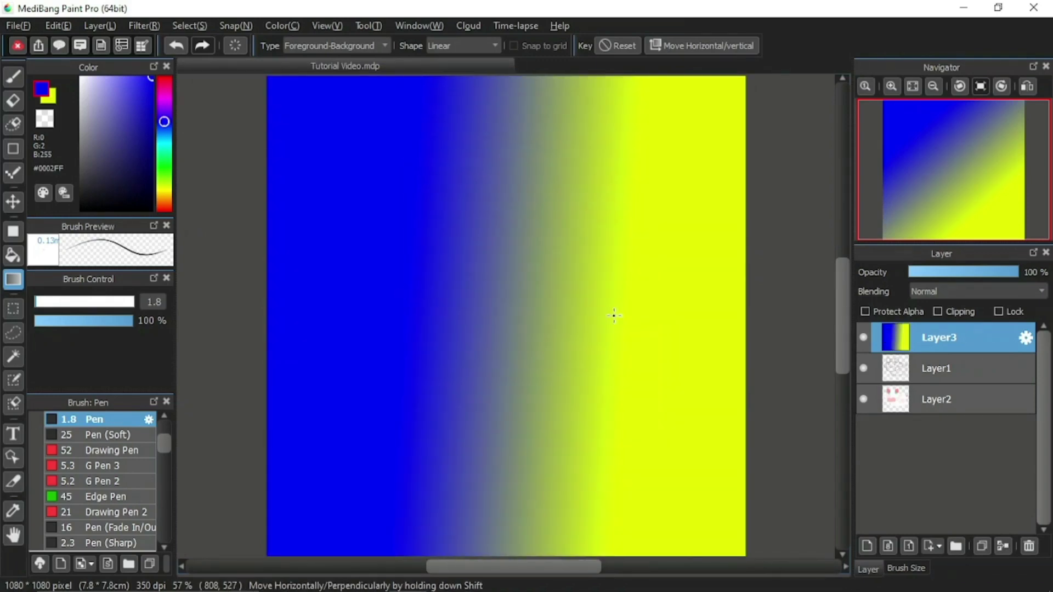
drag(670, 367, 427, 340)
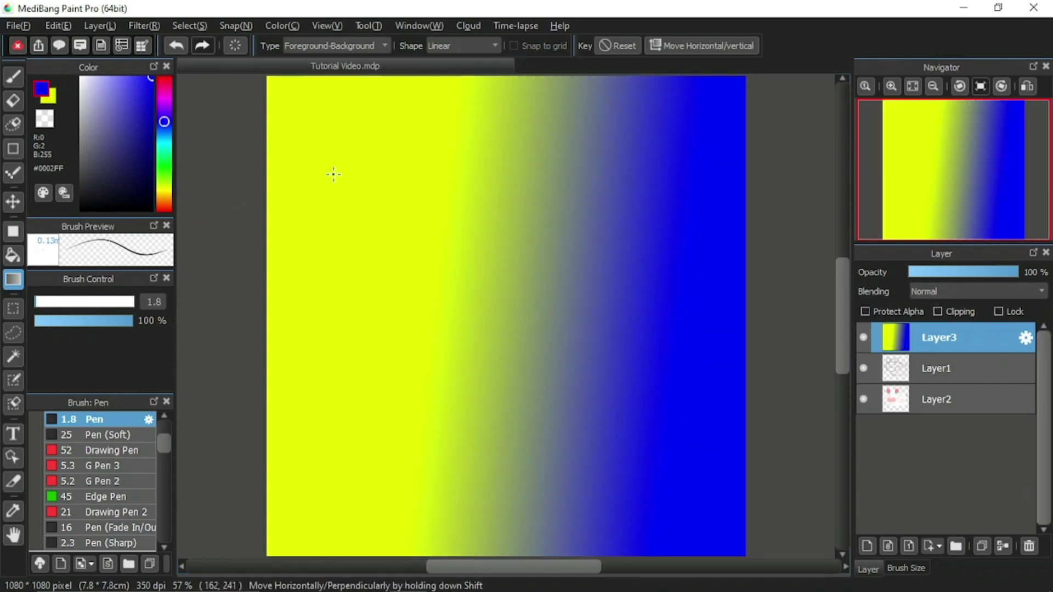
Set the gradient type to Foreground-Transparent and delete the blue and yellow gradient layer.
click(347, 45)
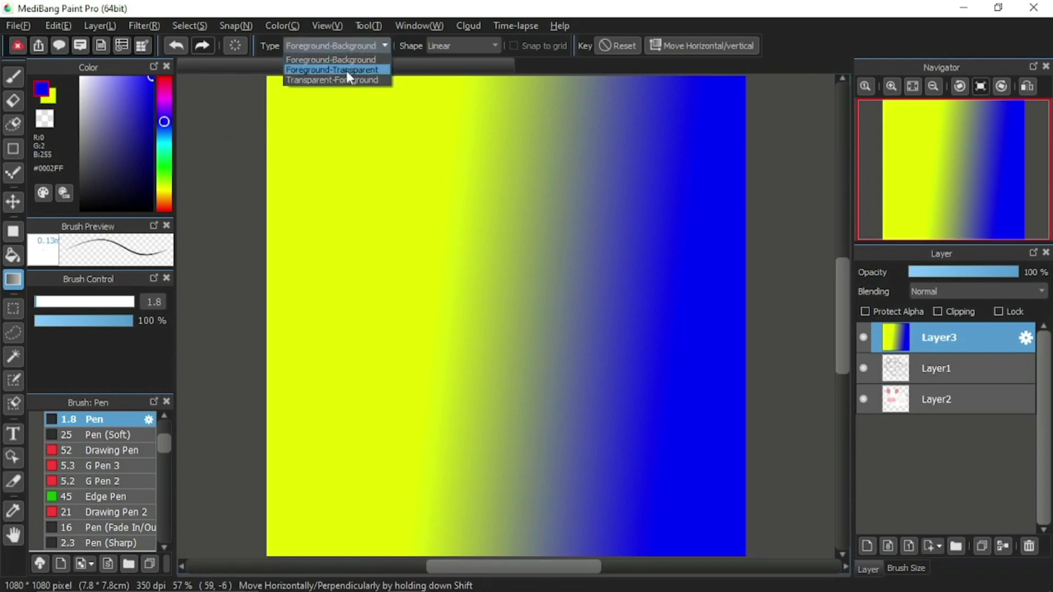
click(346, 71)
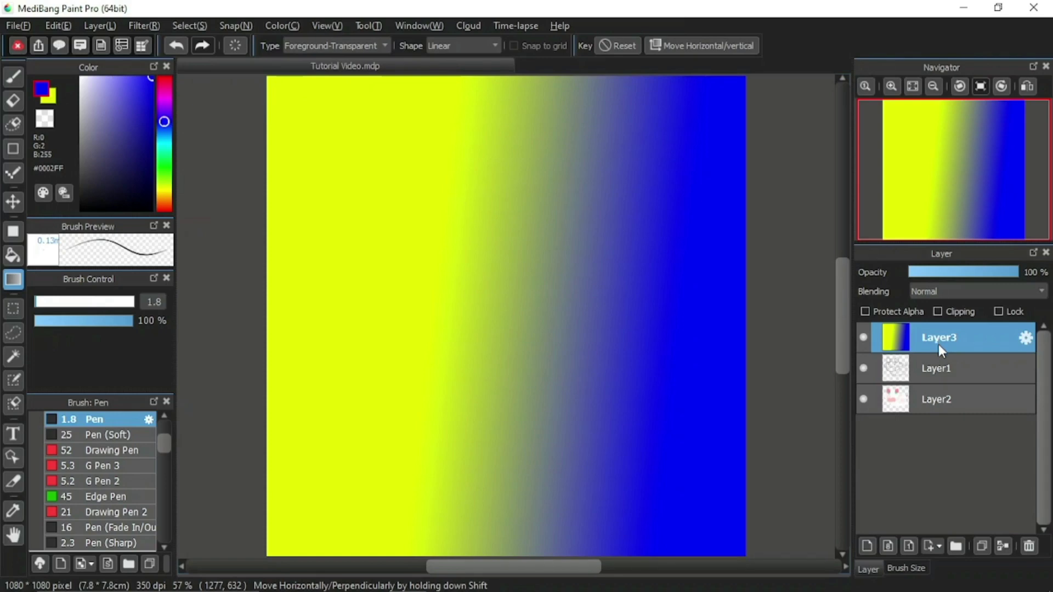
click(1029, 547)
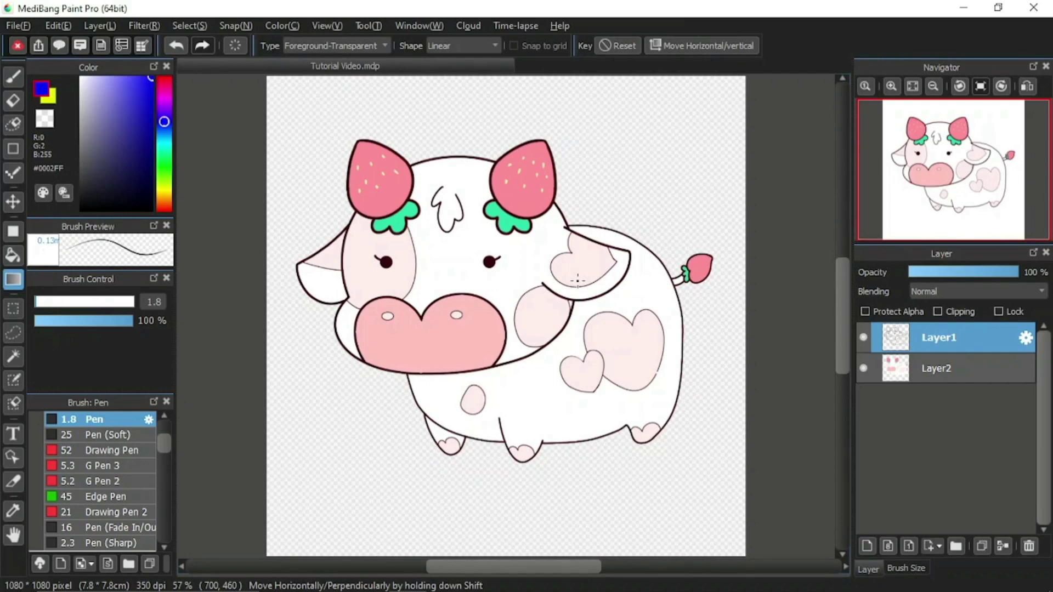
click(176, 45)
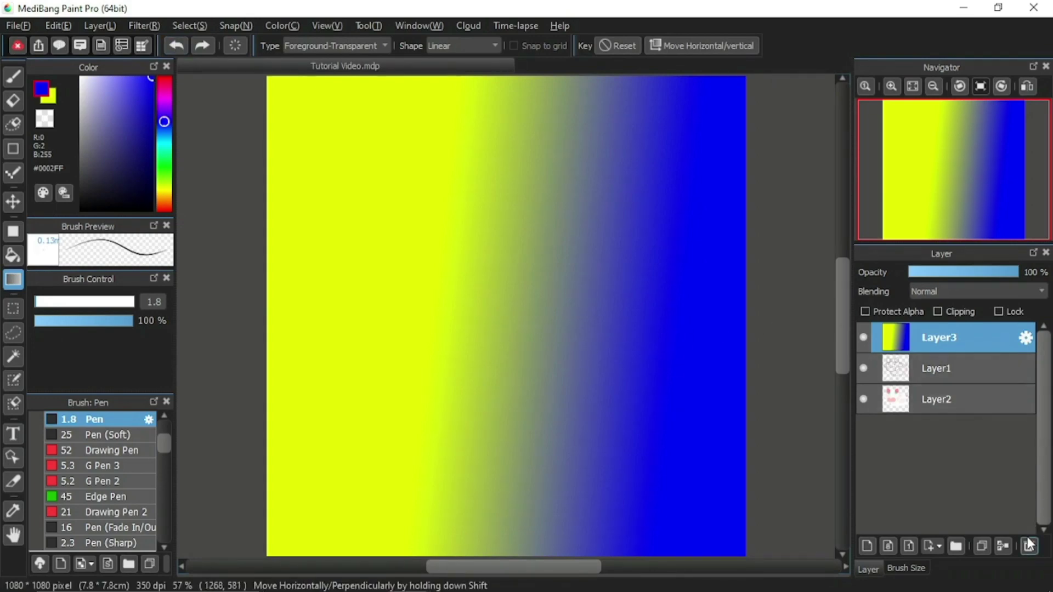
click(1031, 552)
Add a new layer, make yellow the foreground color, and draw a vertical gradient fading from yellow at the top to transparent below.
click(862, 546)
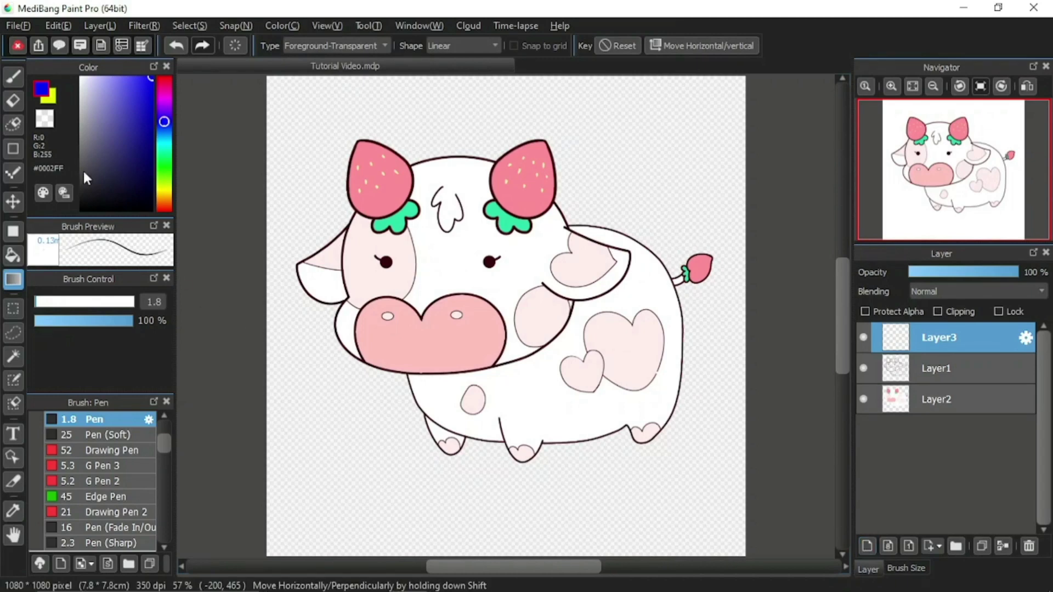
click(42, 93)
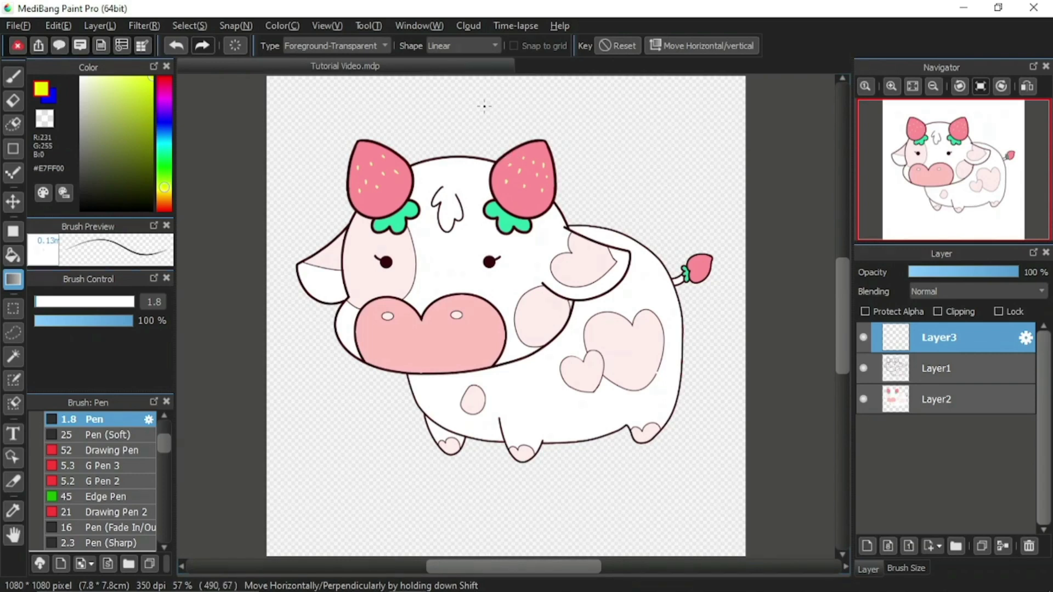
drag(537, 146, 535, 411)
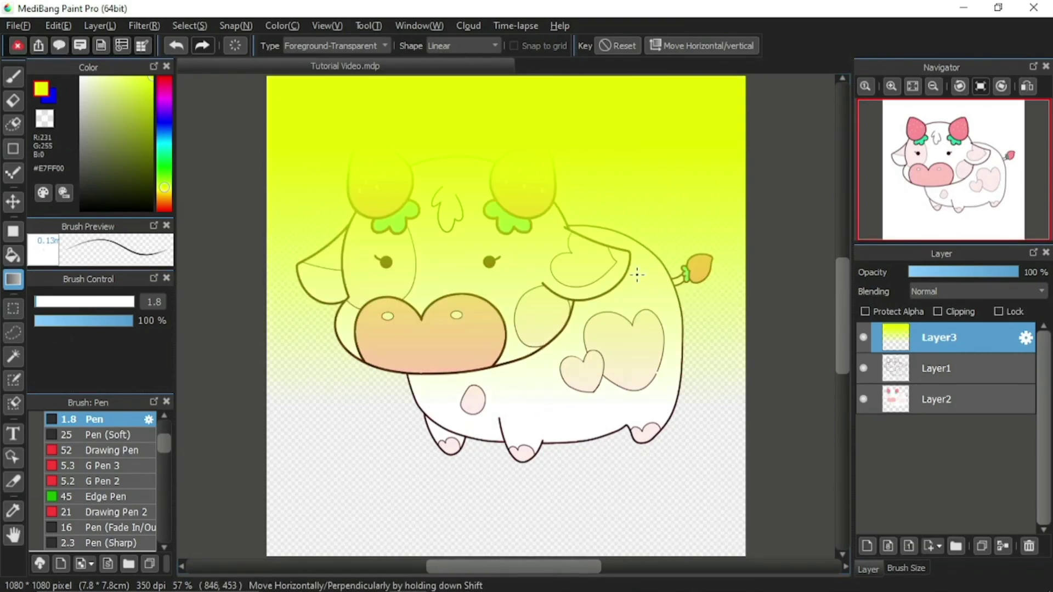
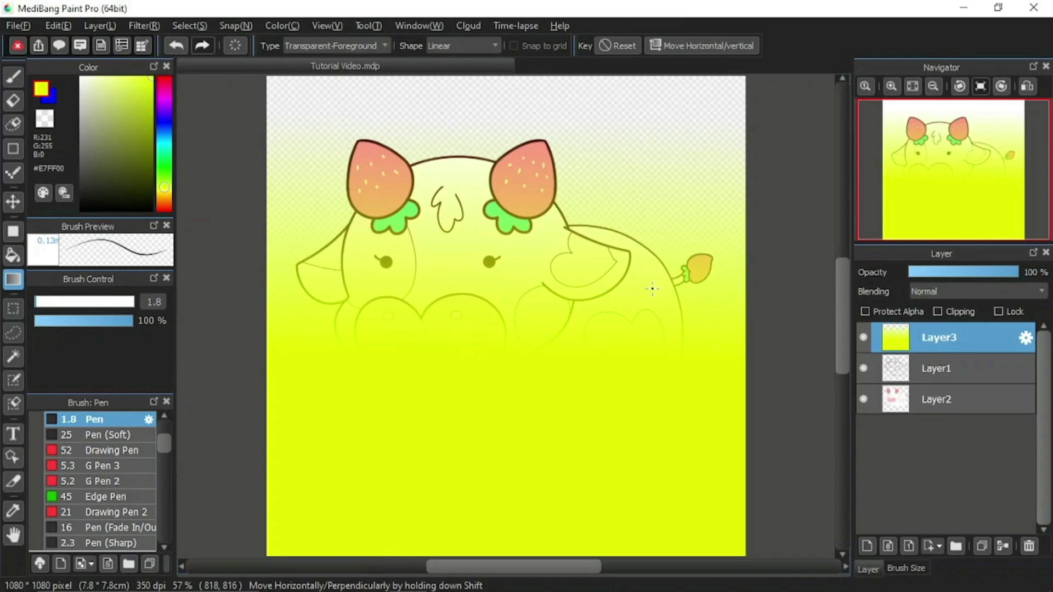
Set the gradient to Foreground-Background with the Linear shape and draw it across Layer3 from yellow on the left to blue on the right.
click(321, 43)
click(327, 64)
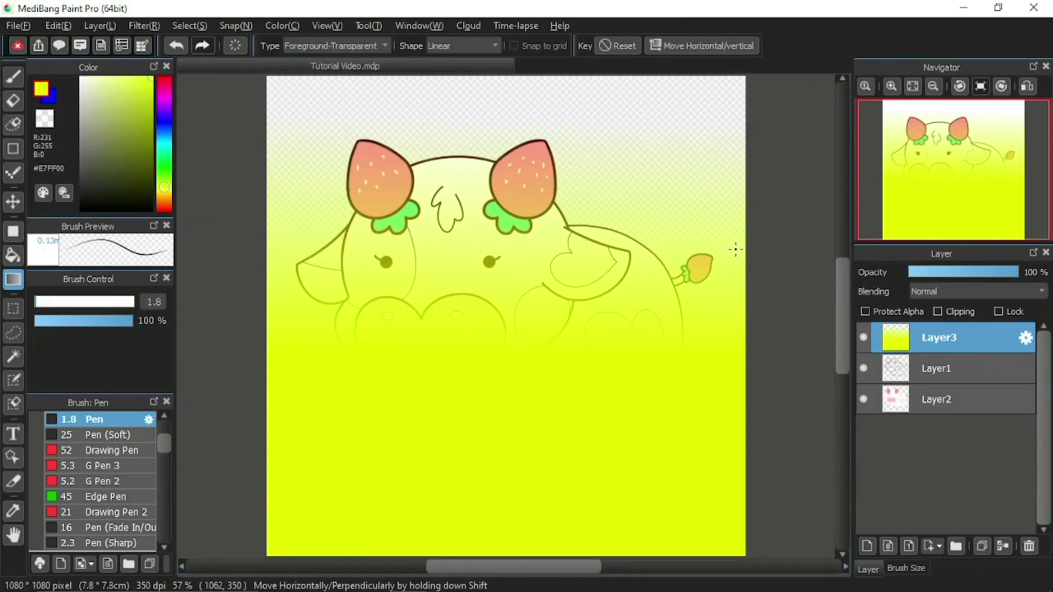
click(293, 47)
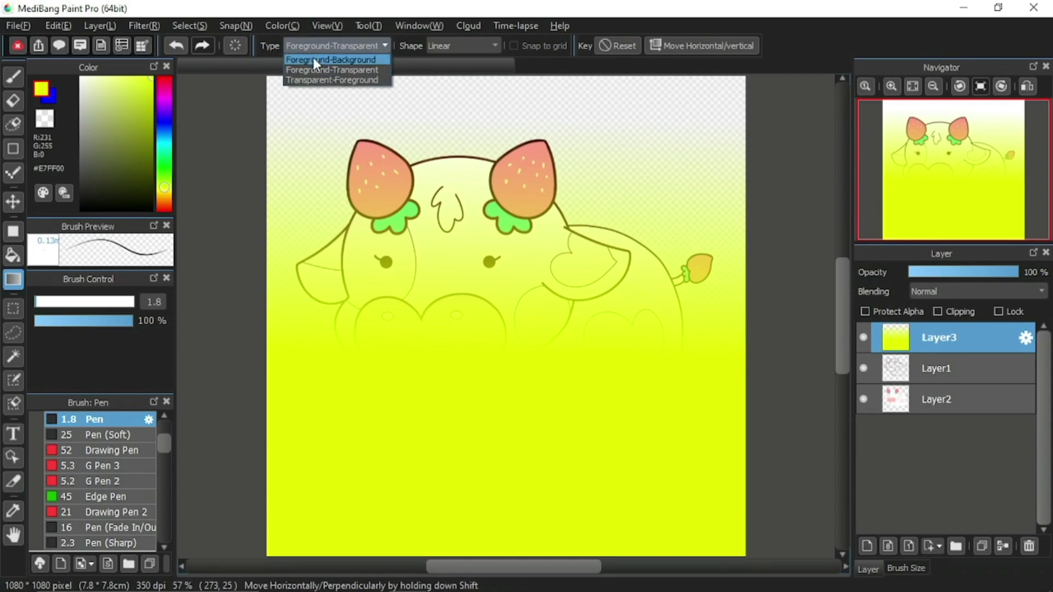
click(314, 60)
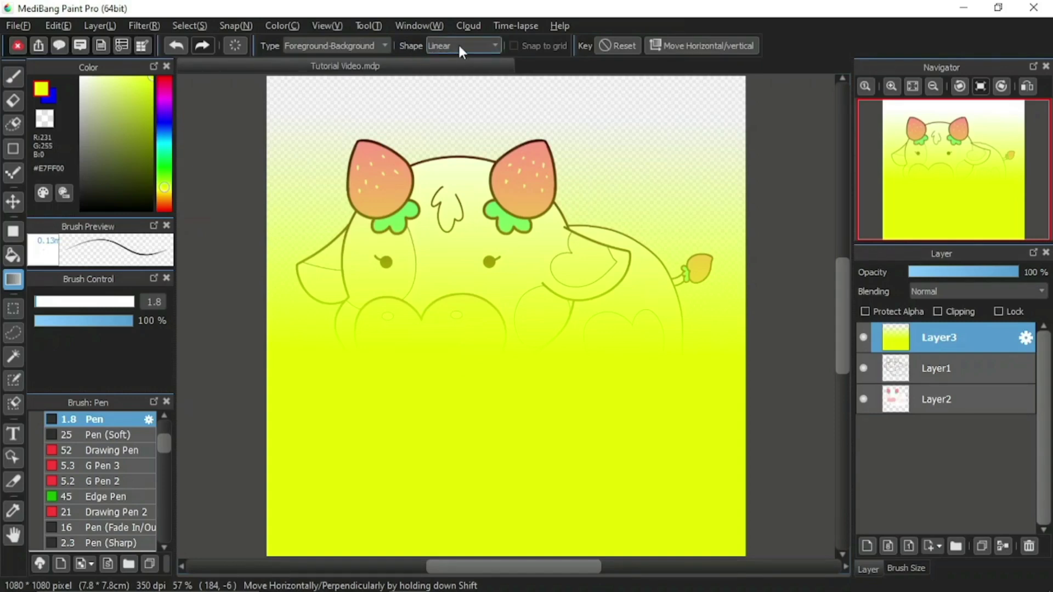
click(485, 43)
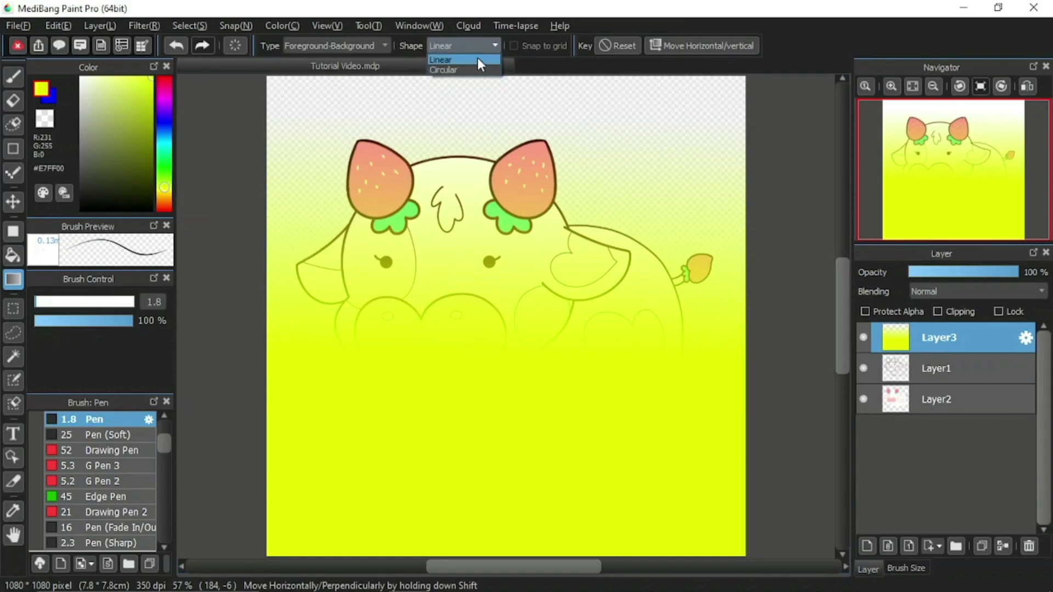
click(477, 58)
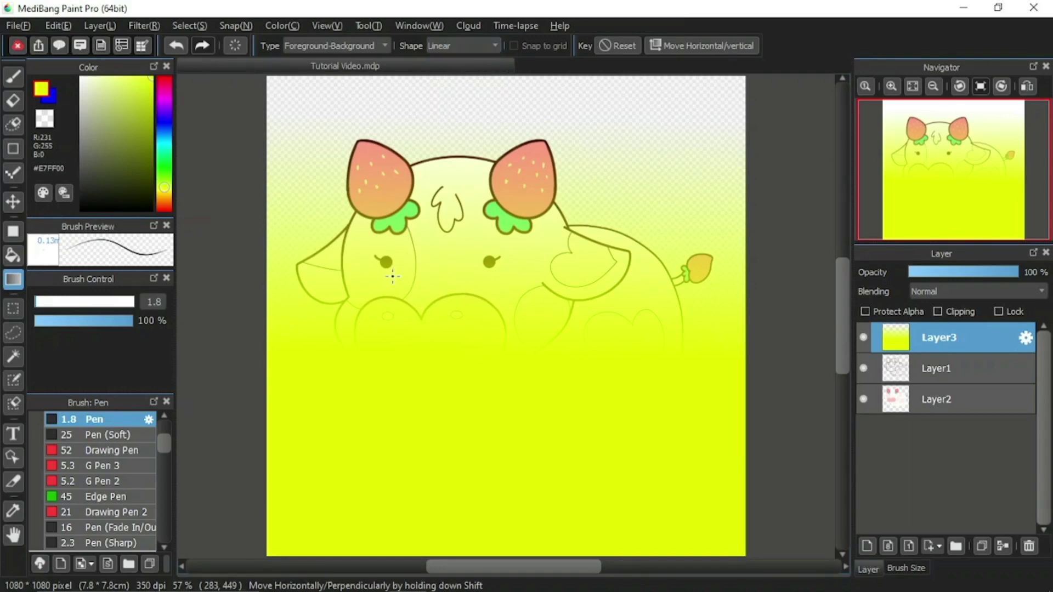
drag(384, 302, 640, 305)
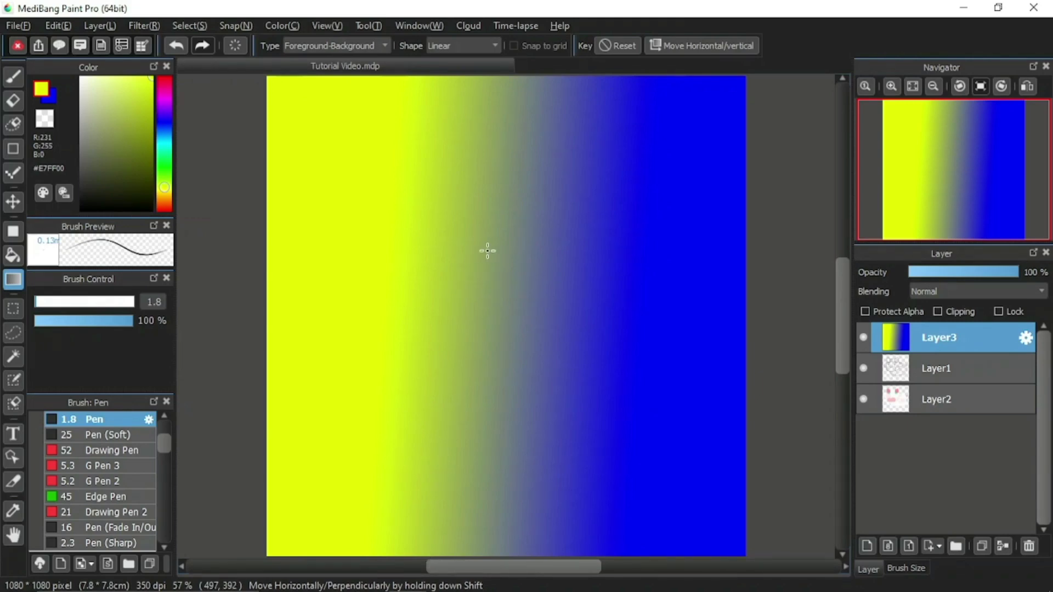
Set the gradient shape to Circular and draw it outward from the canvas center on Layer3, with yellow inside and blue outside.
click(485, 45)
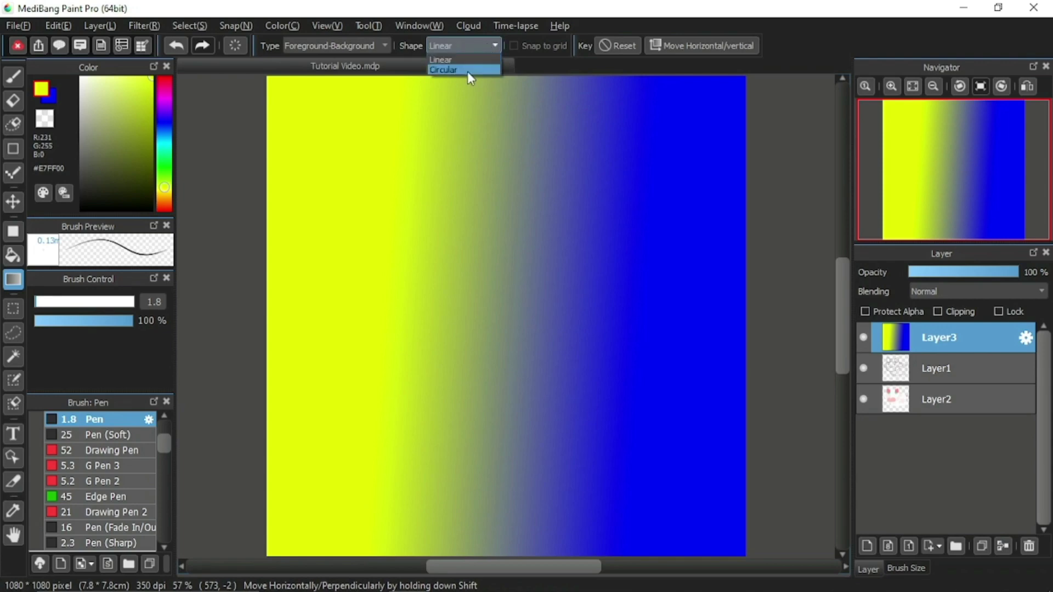
click(470, 70)
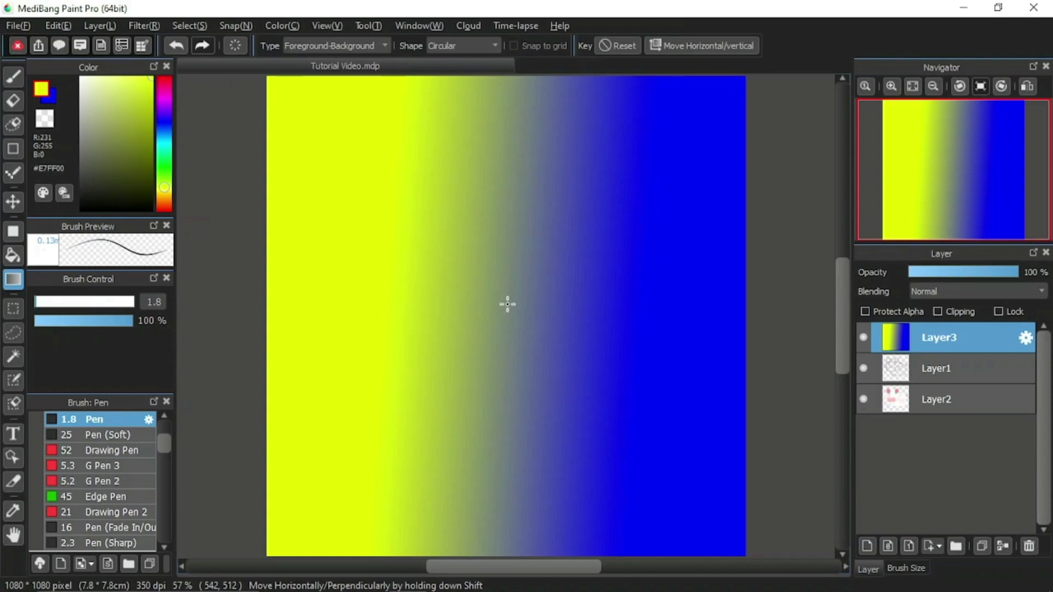
drag(507, 305, 641, 435)
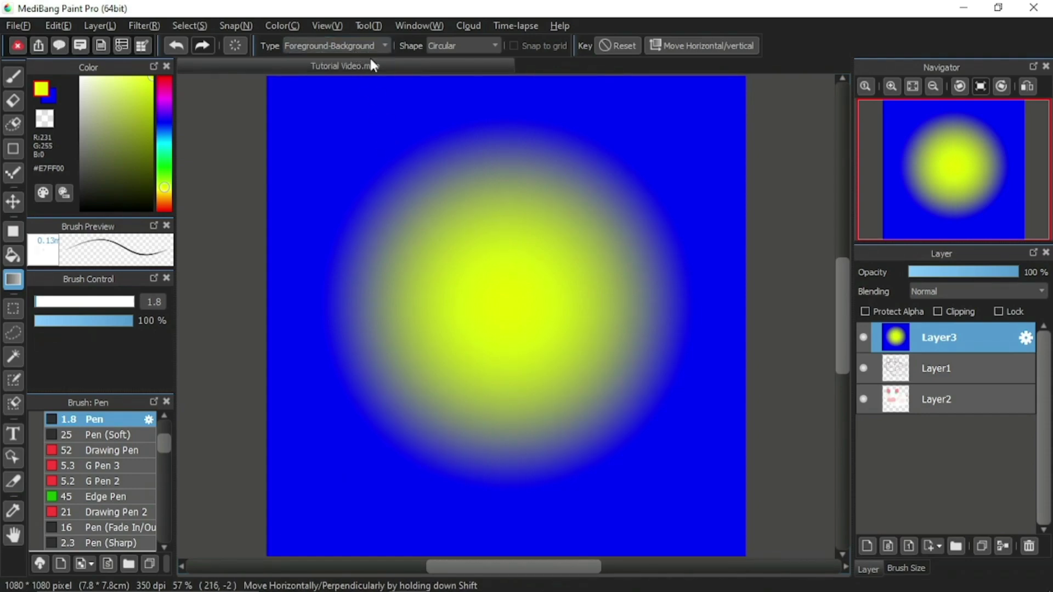
Replace Layer3 with a new empty layer and draw a circular Foreground-Transparent gradient outward from the cow's body.
click(1029, 547)
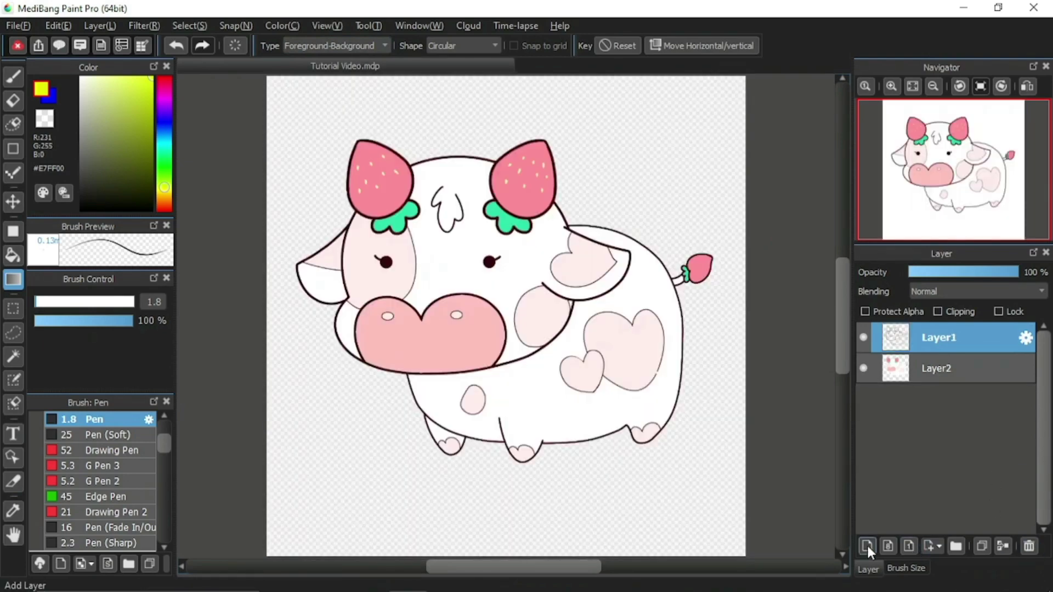
click(867, 545)
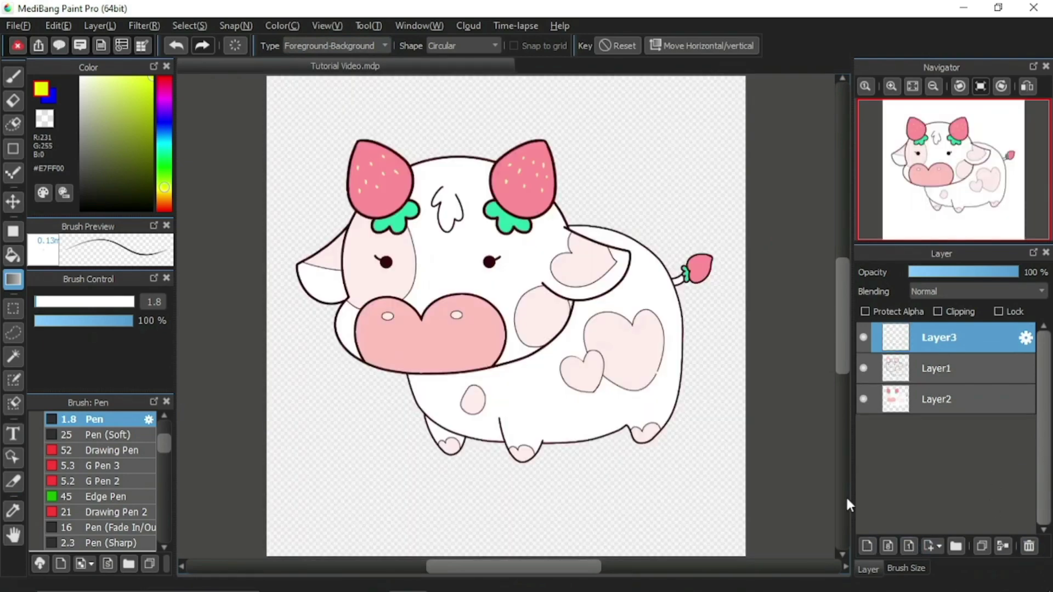
click(337, 50)
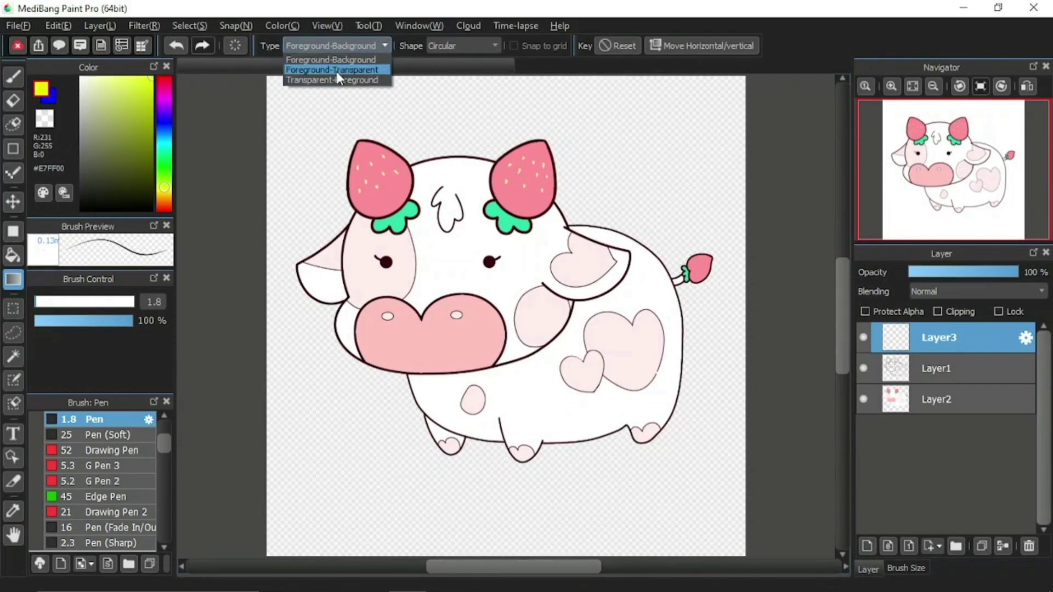
click(336, 70)
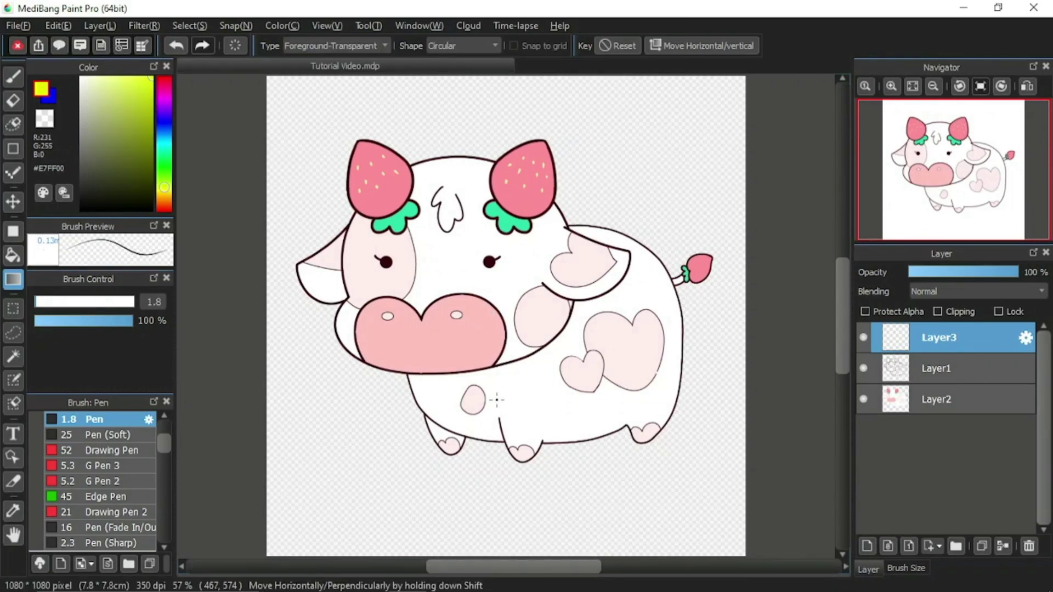
drag(514, 341, 636, 528)
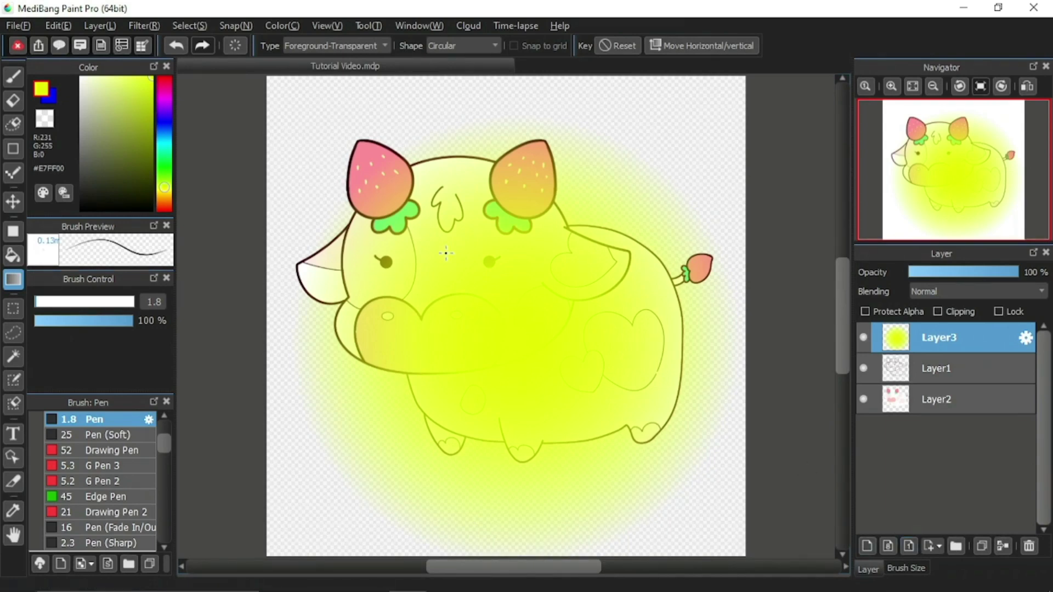
Undo the last gradient and draw a circular Transparent-Foreground one outward from the cow's forehead toward its lower body.
click(175, 45)
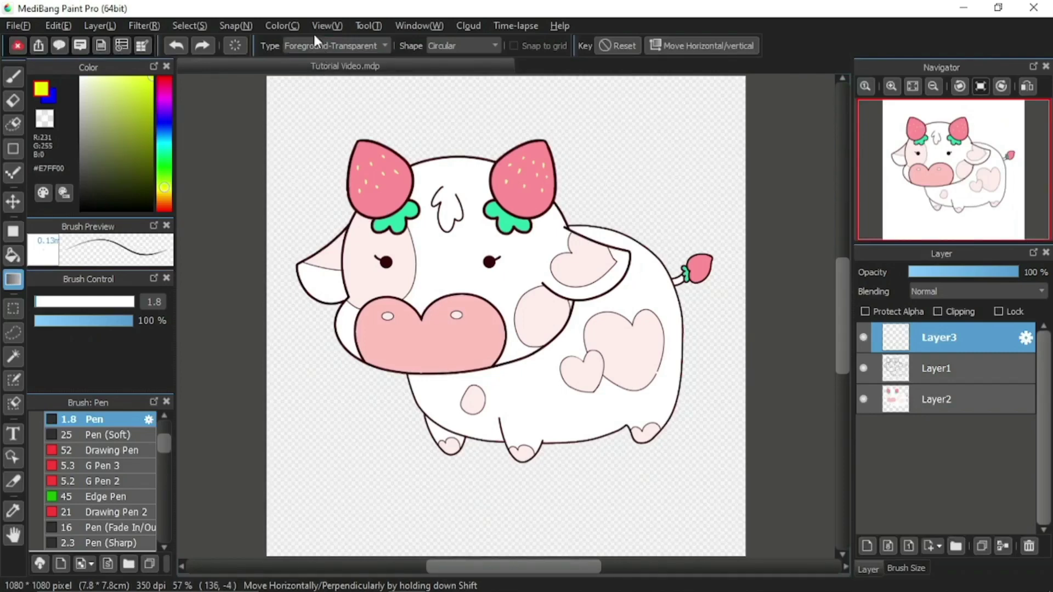
click(329, 47)
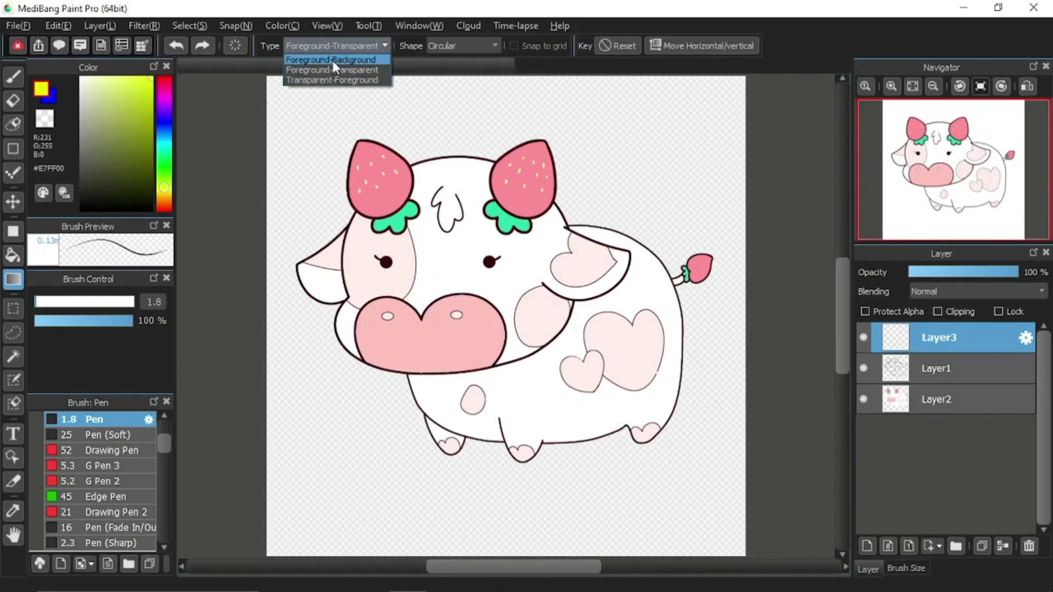
click(339, 81)
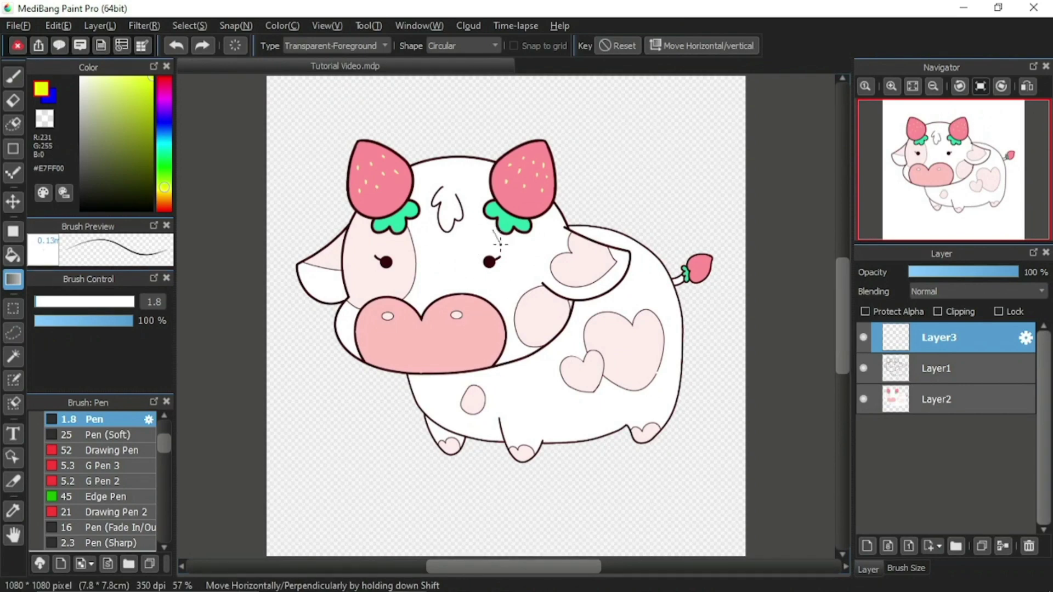
drag(493, 230, 607, 444)
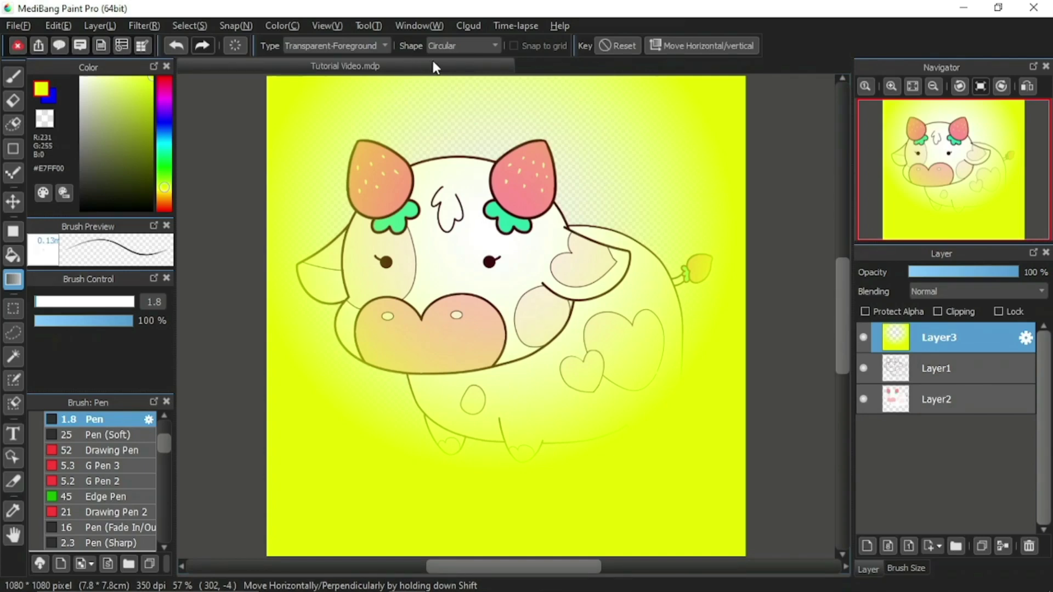
click(460, 46)
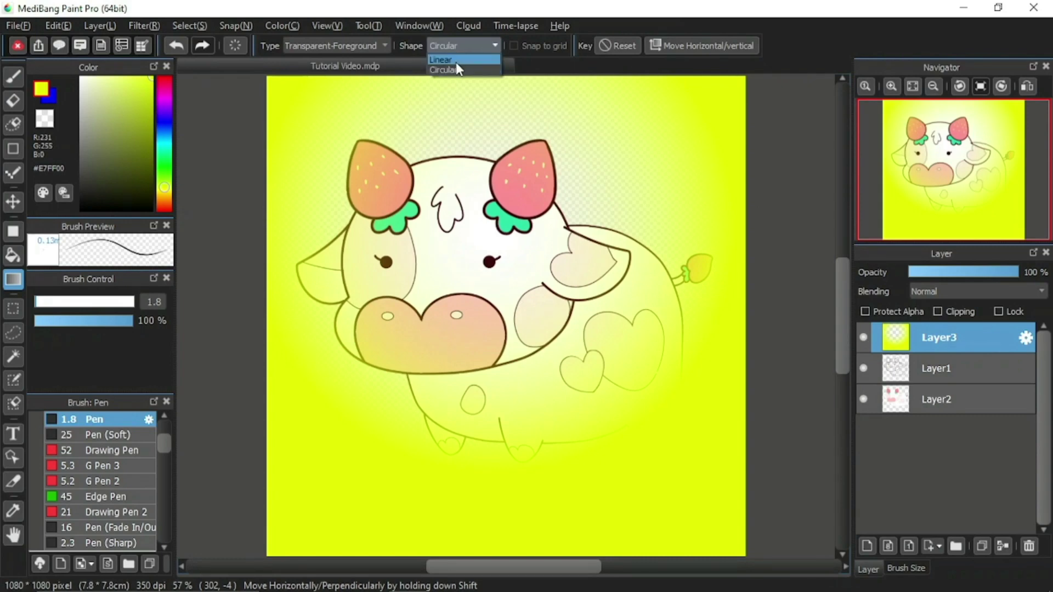
click(320, 44)
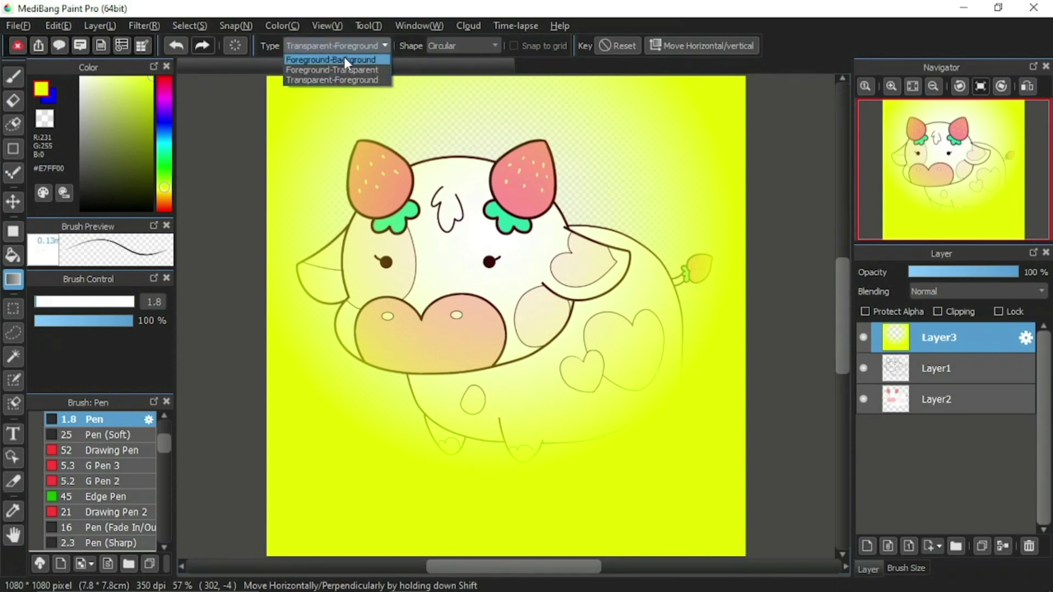
click(347, 41)
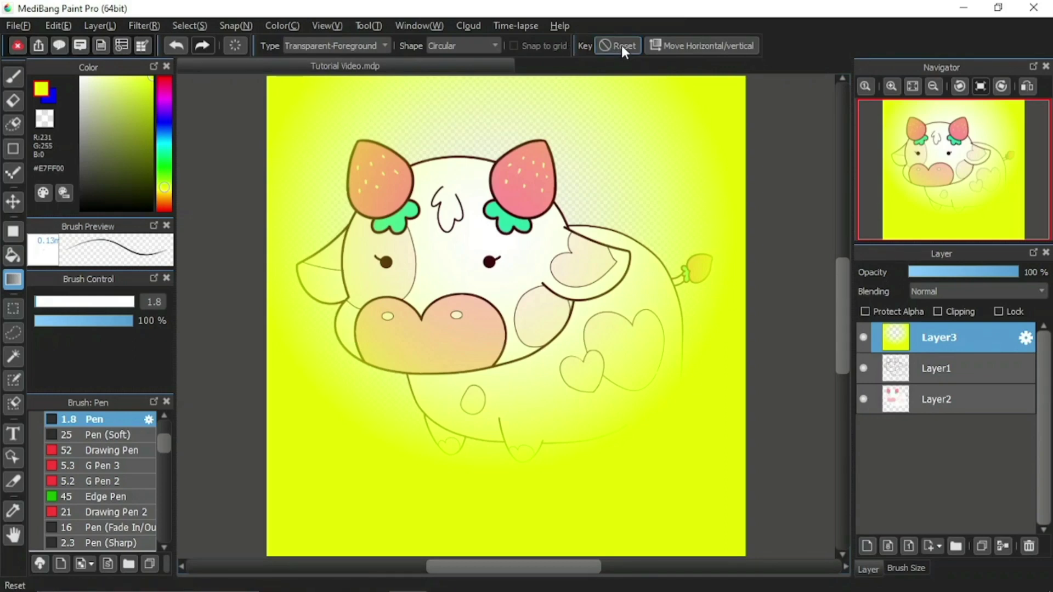
click(716, 45)
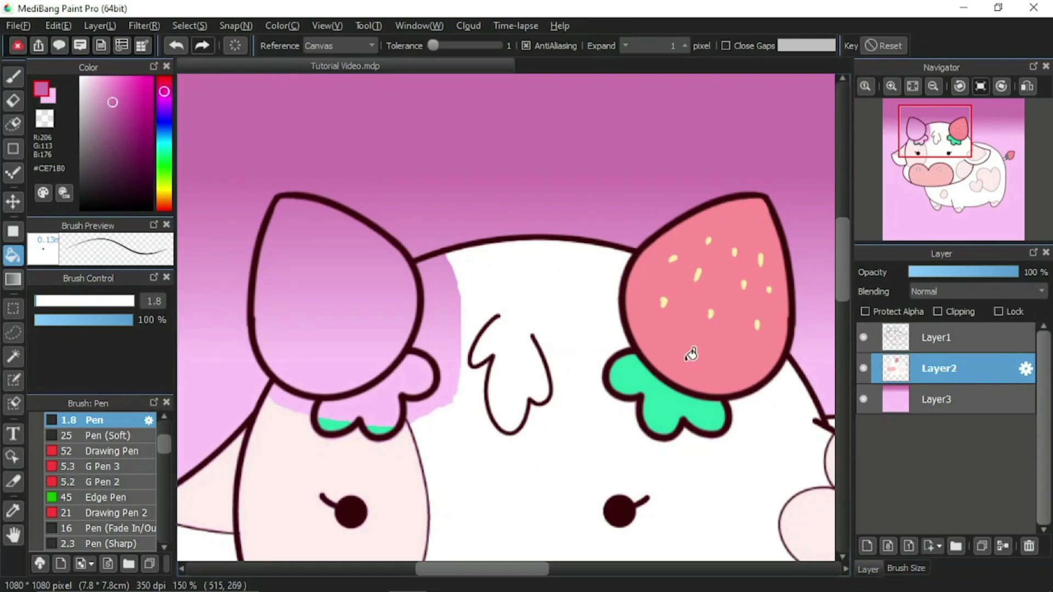
Set the foreground color to red #F10000 and bucket-fill the right strawberry horn on Layer2.
click(164, 138)
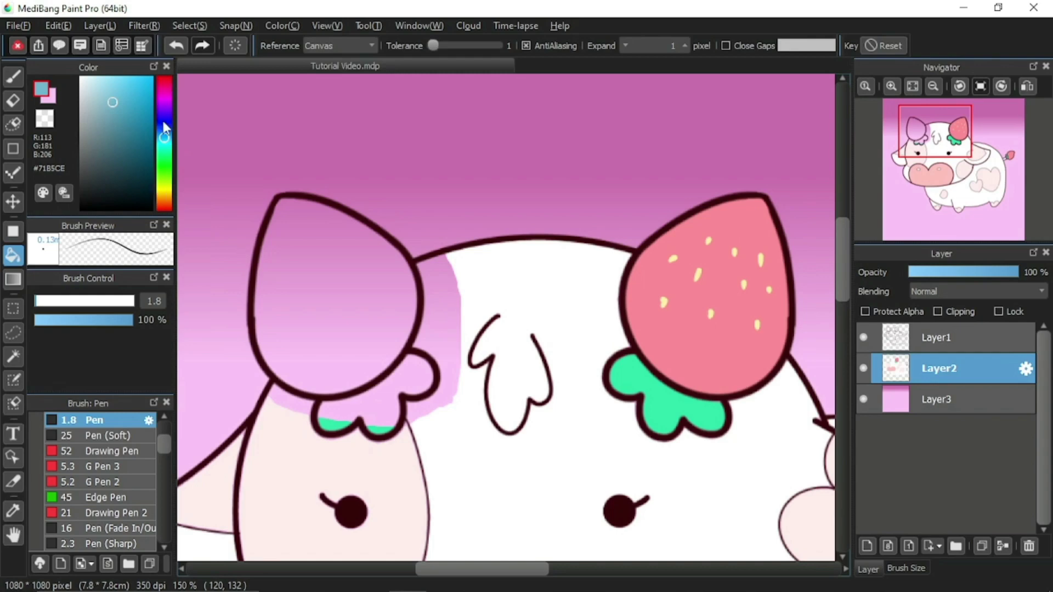
click(164, 79)
click(151, 83)
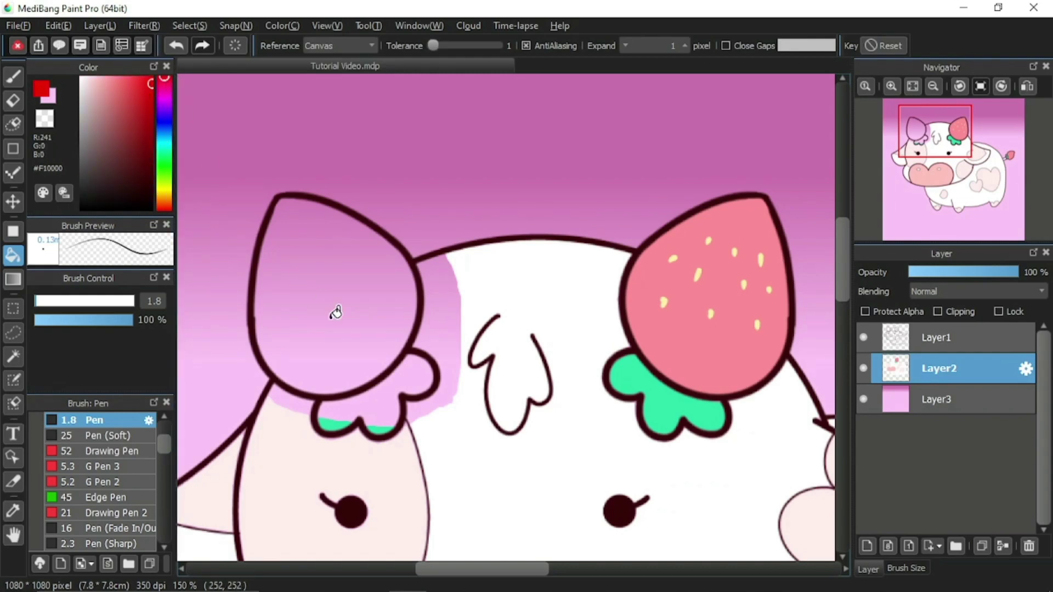
click(703, 317)
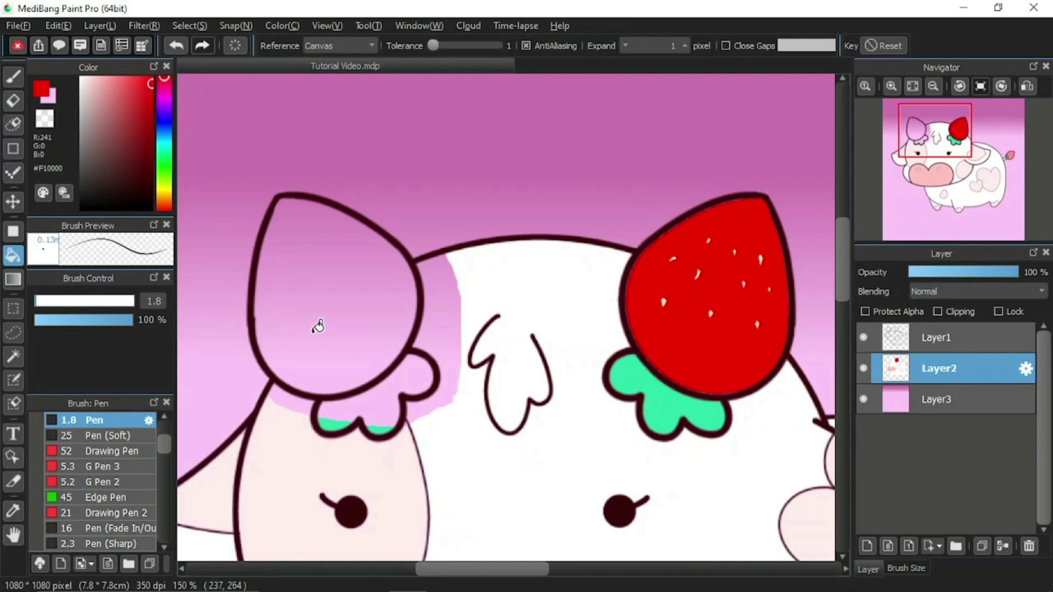
Bucket-fill the gradient-colored left strawberry horn with red at four different heights, using a tolerance of 1.
click(323, 305)
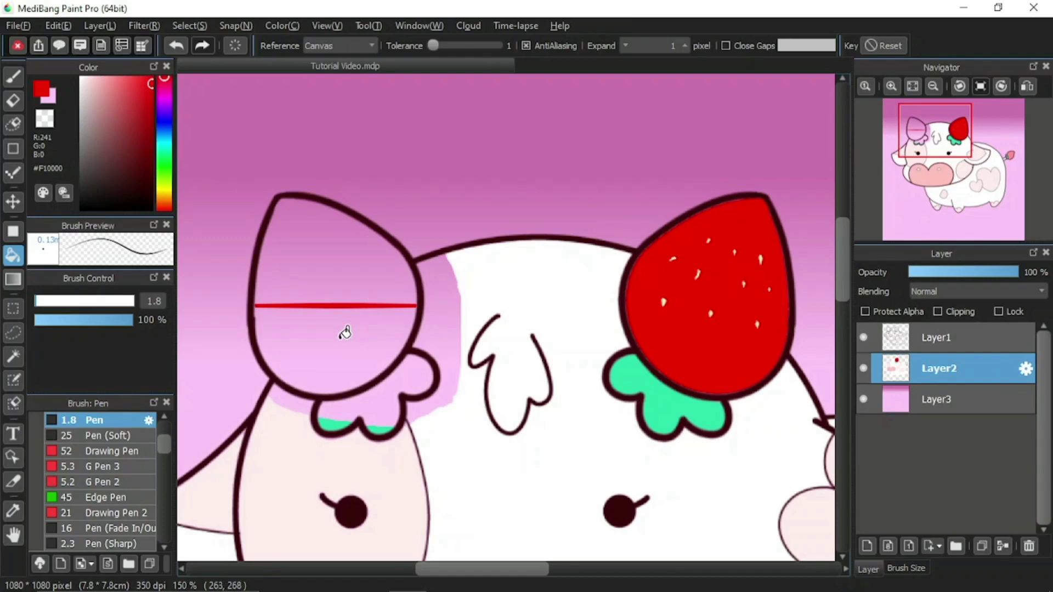
drag(256, 338, 409, 338)
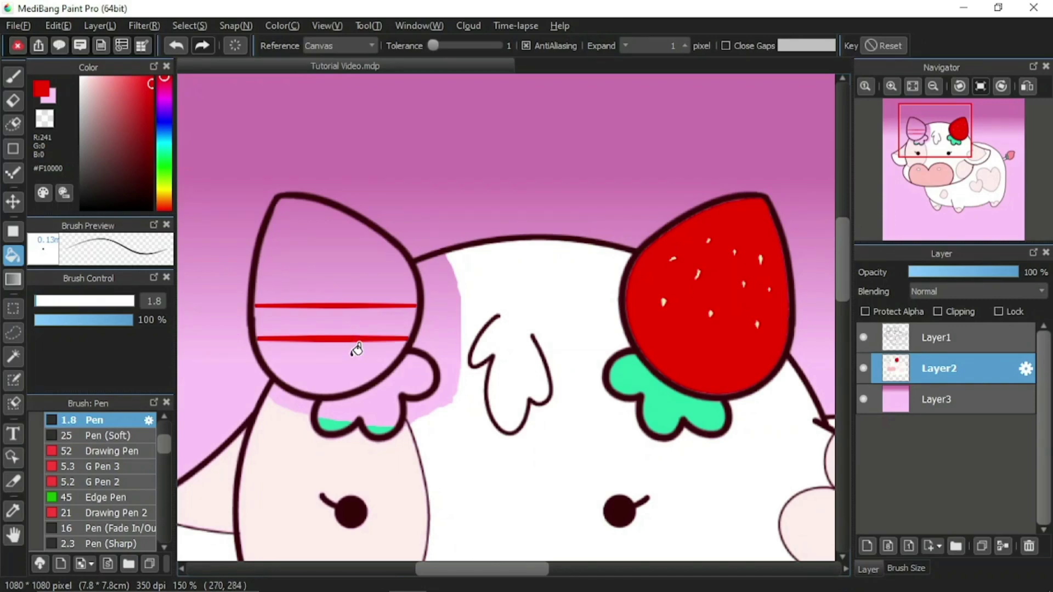
click(340, 272)
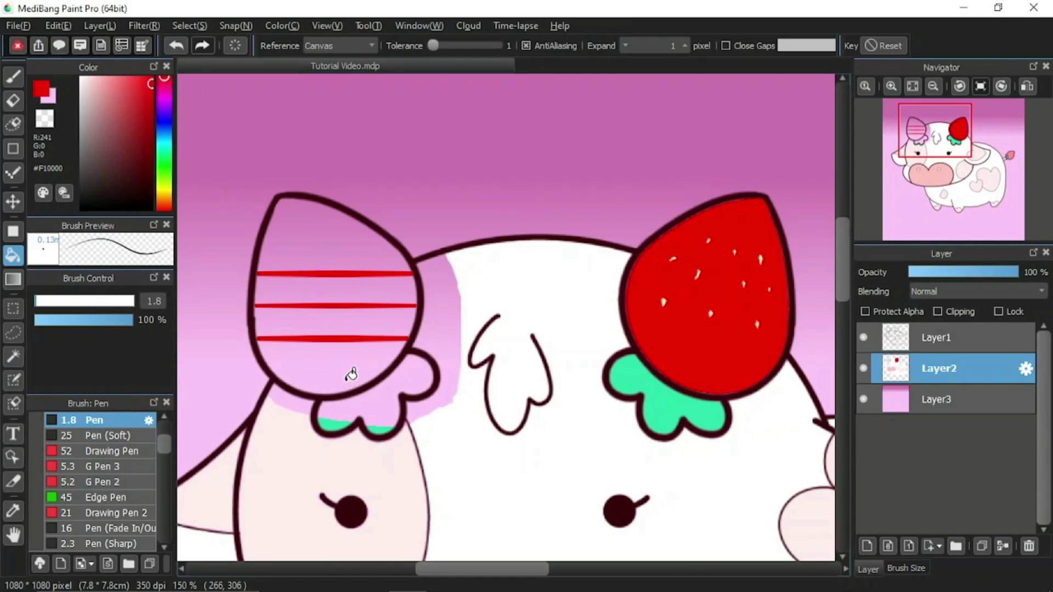
drag(269, 225, 367, 224)
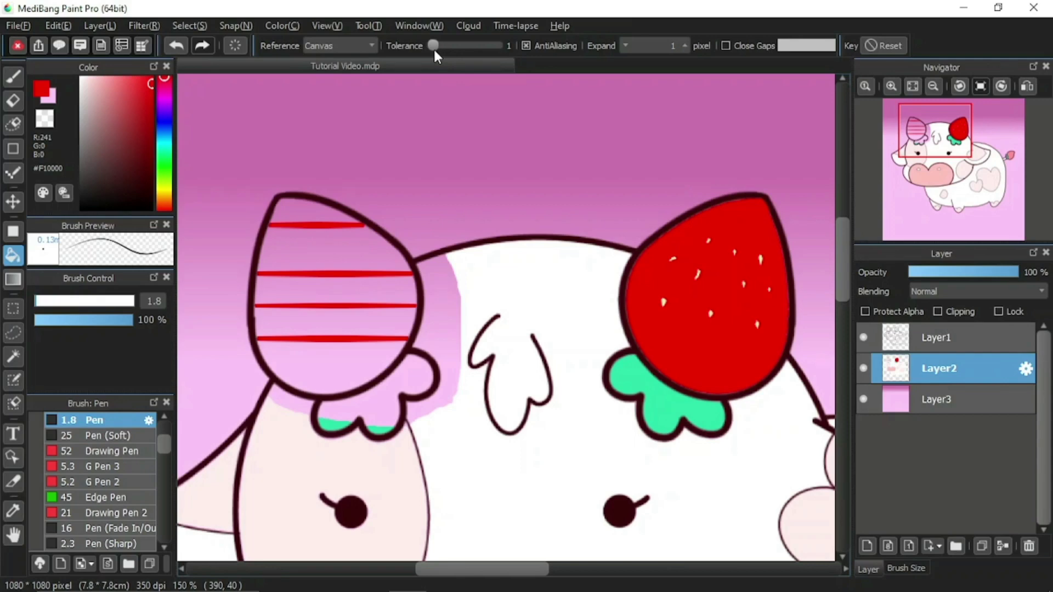
Set the bucket tolerance to 4 and erase the thin red bands from the left strawberry horn with the lasso eraser.
drag(433, 42, 433, 43)
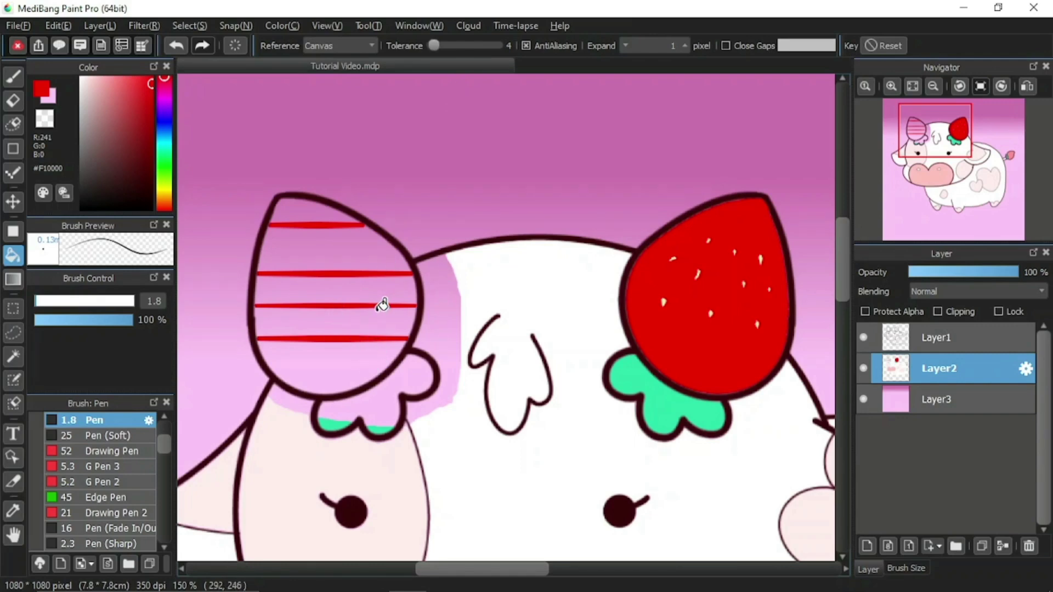
click(14, 124)
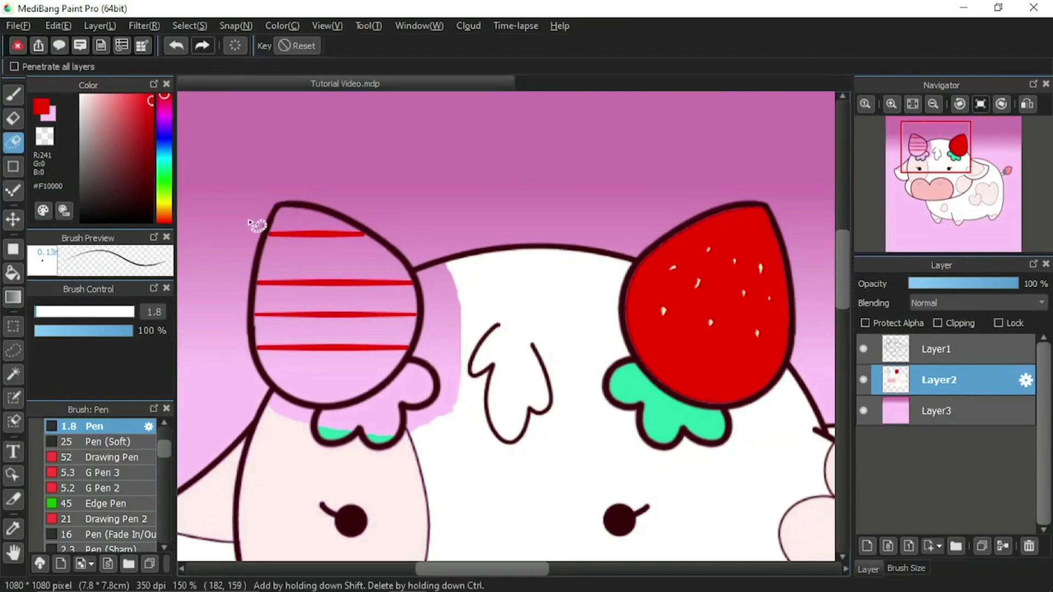
mouse_move(258, 224)
mouse_down()
mouse_move(353, 430)
mouse_move(329, 204)
mouse_move(269, 211)
mouse_up()
Bucket-fill the middle and lower parts of the left strawberry horn with red at tolerance 4.
click(13, 272)
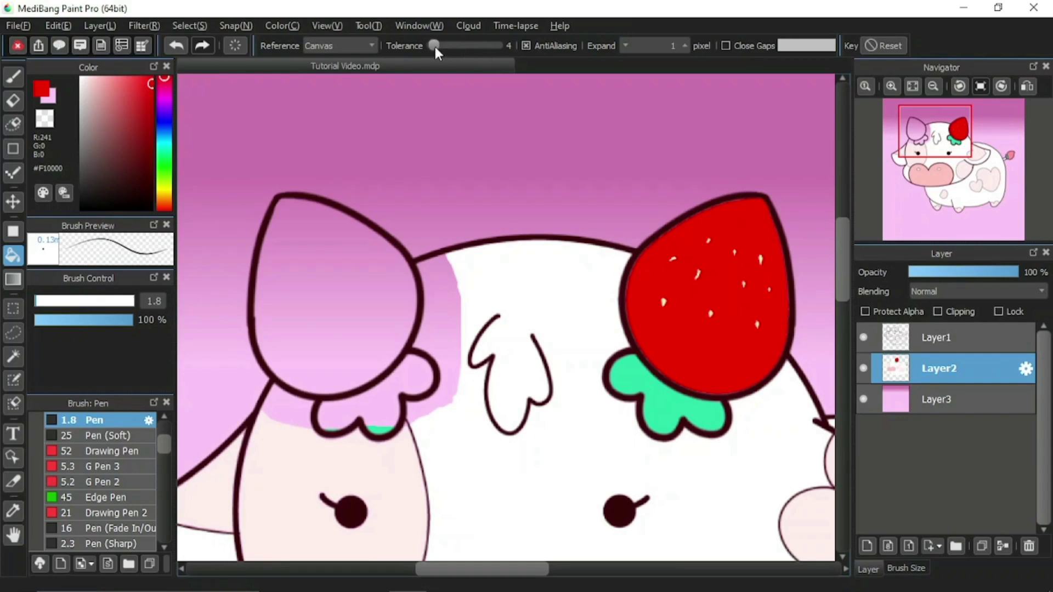
drag(433, 44, 433, 47)
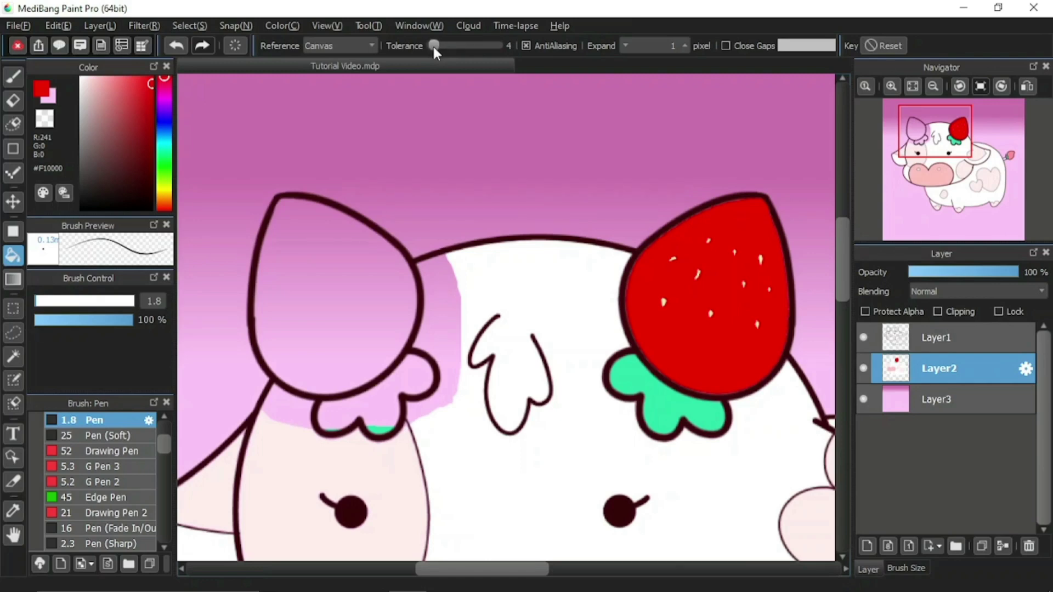
click(364, 275)
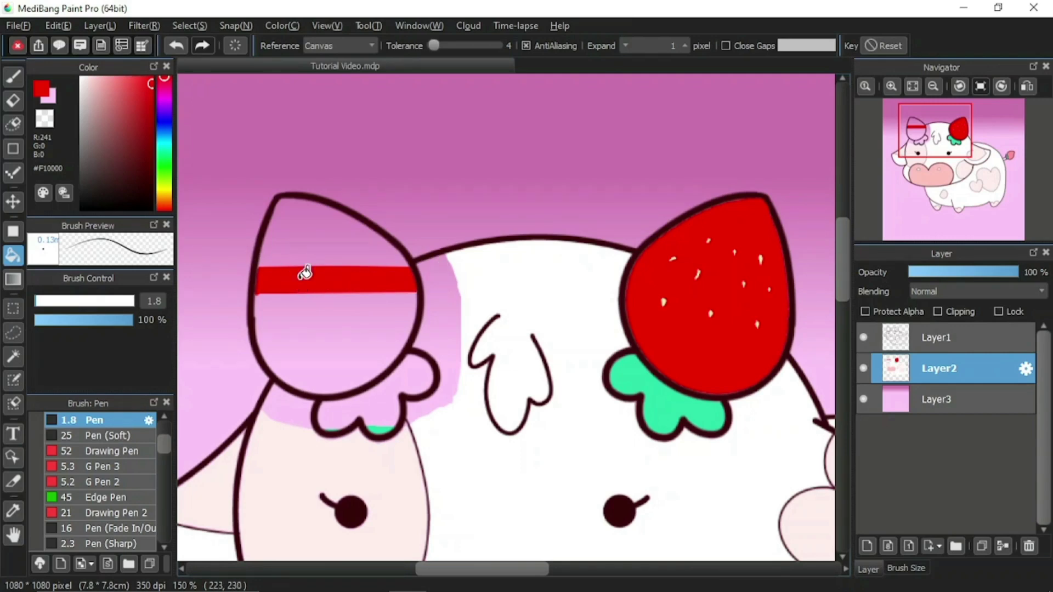
click(330, 344)
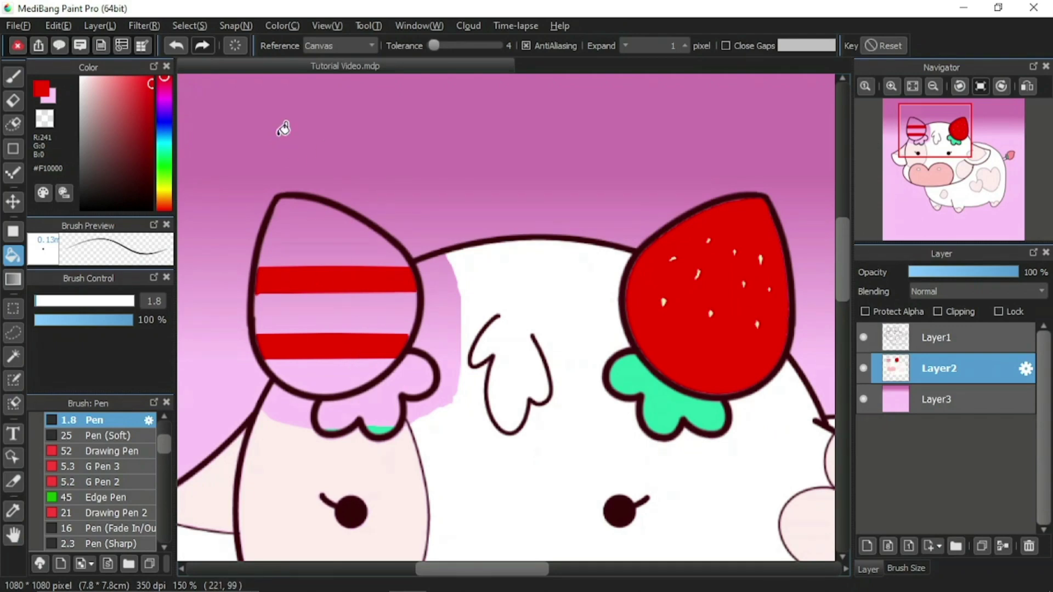
Undo the last two fills, set the tolerance to 10, and refill the middle and bottom of the left strawberry horn with red.
click(176, 46)
click(176, 46)
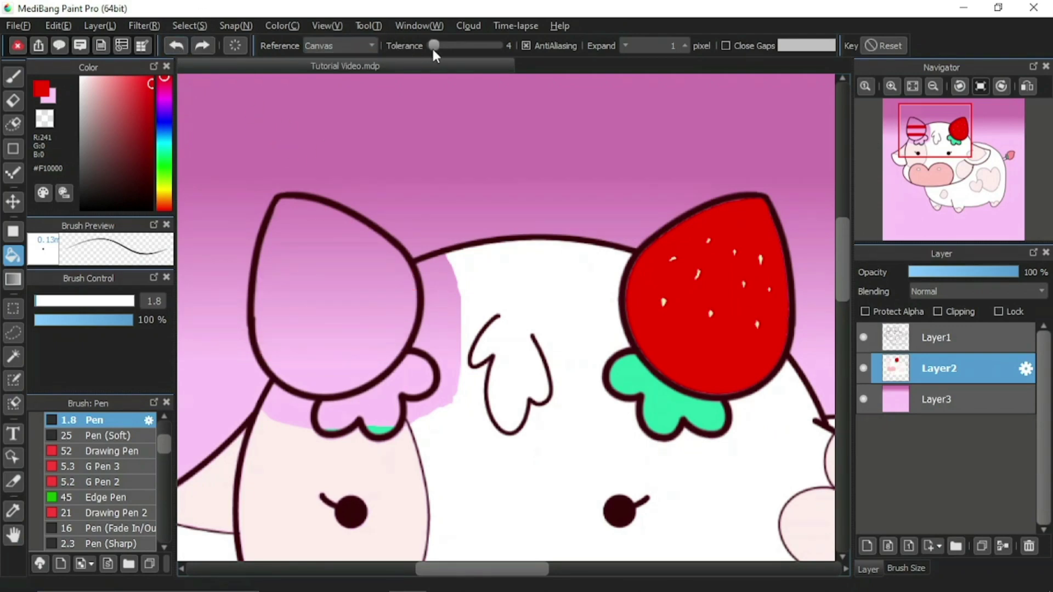
drag(433, 49, 435, 46)
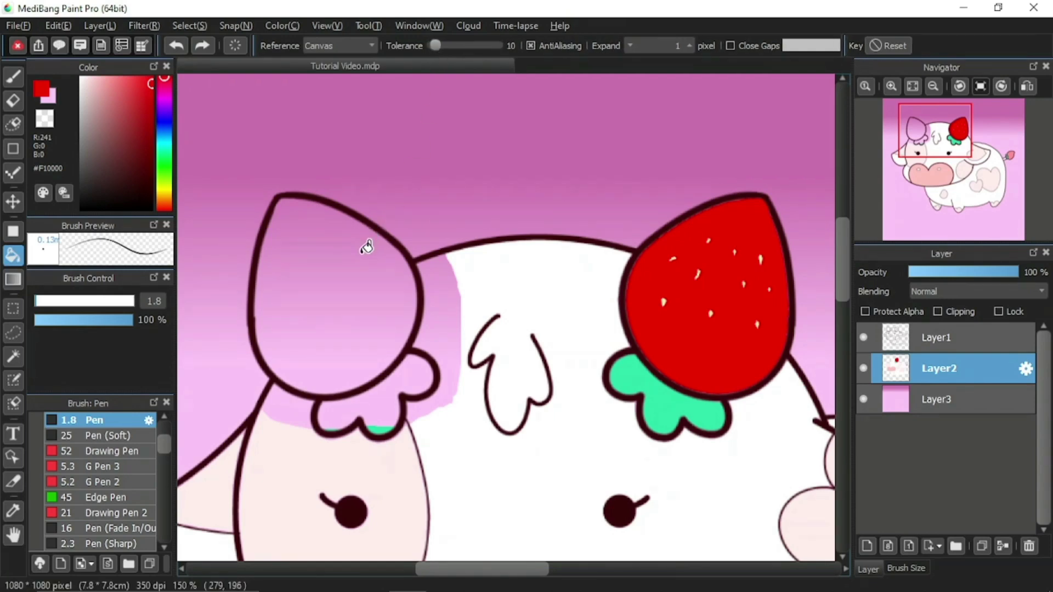
click(320, 264)
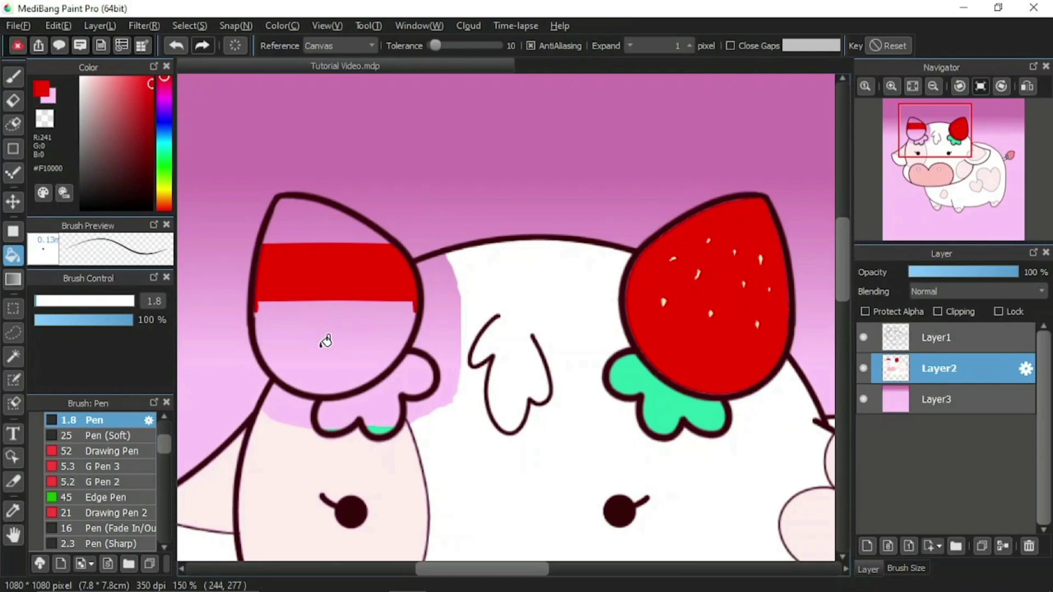
click(328, 363)
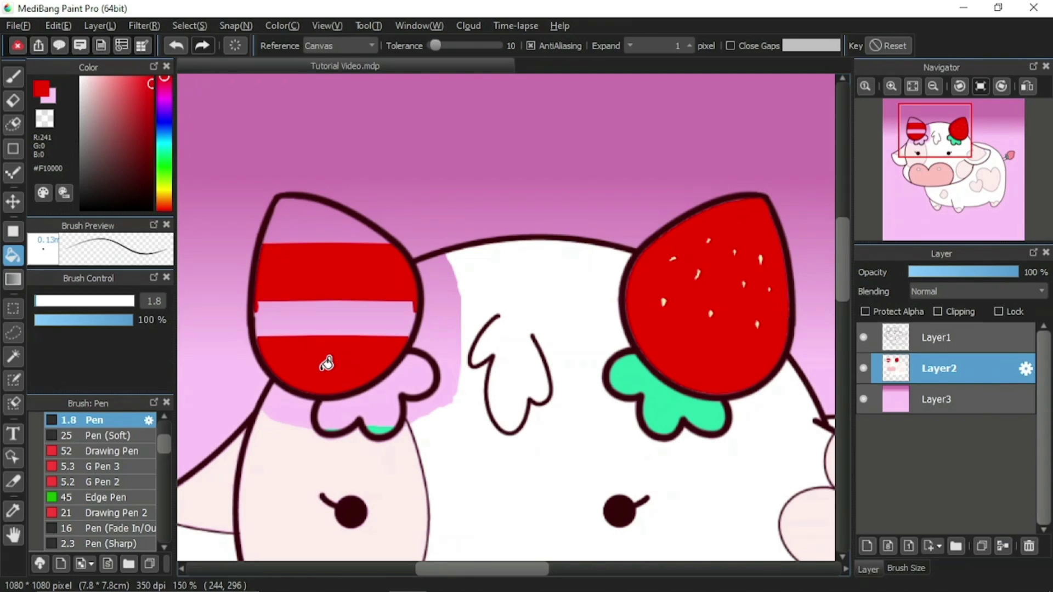
Fit the whole cow drawing in view and set the bucket tolerance to 1.
click(912, 86)
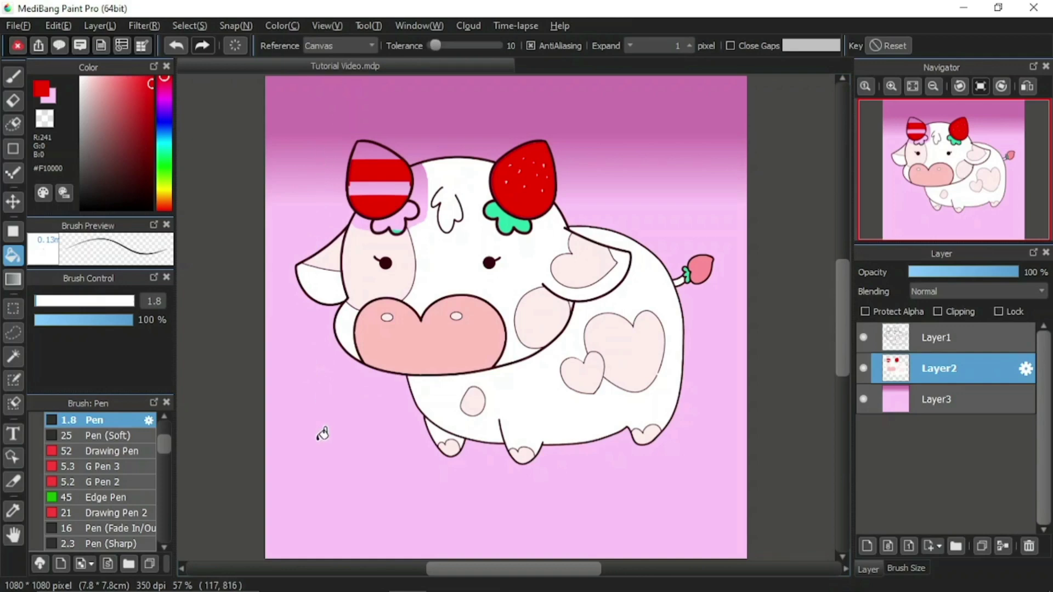
drag(446, 43, 435, 46)
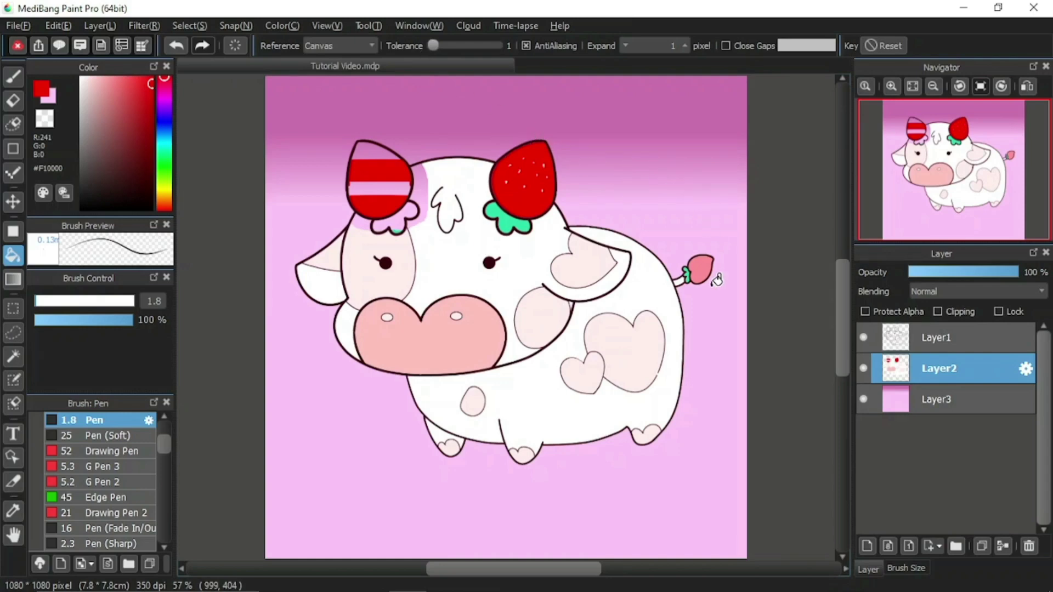
Undo a red test fill of the lower background and bucket-fill two gradient bands beside the right horn with red, at tolerance 1 and 4.
click(715, 436)
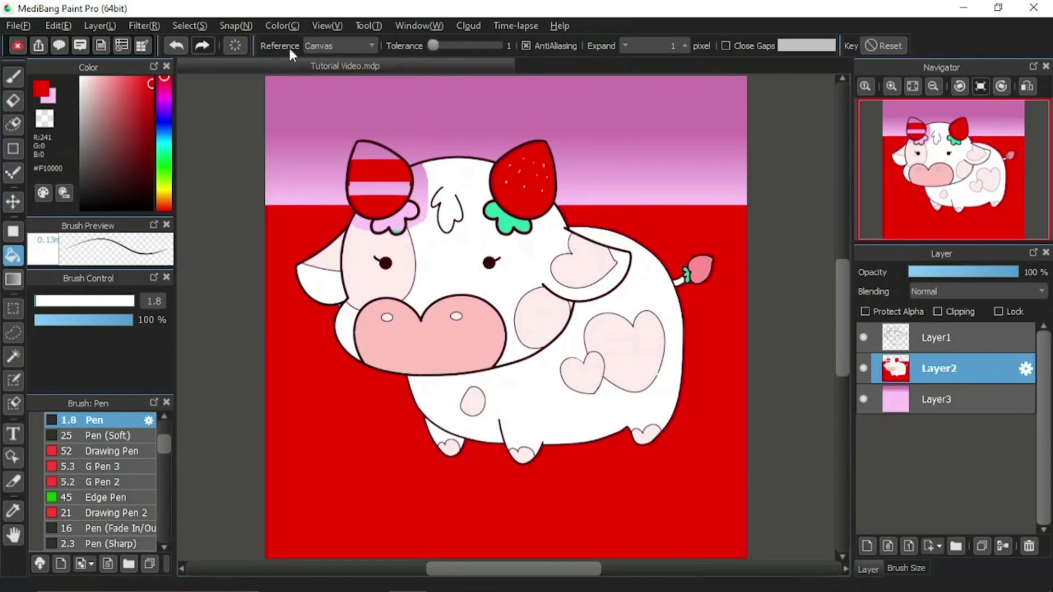
click(176, 46)
click(689, 141)
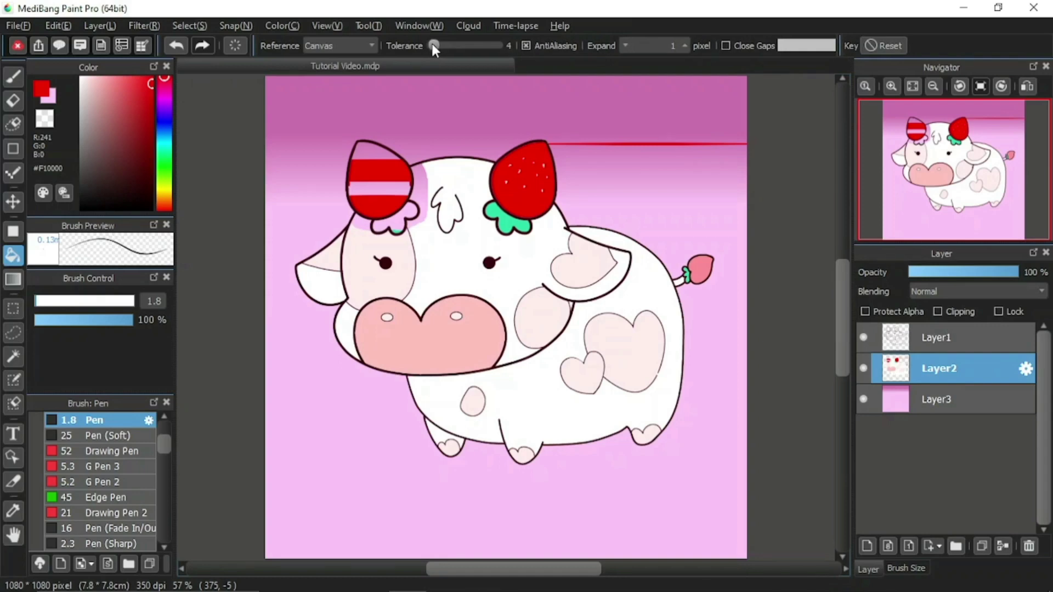
click(607, 181)
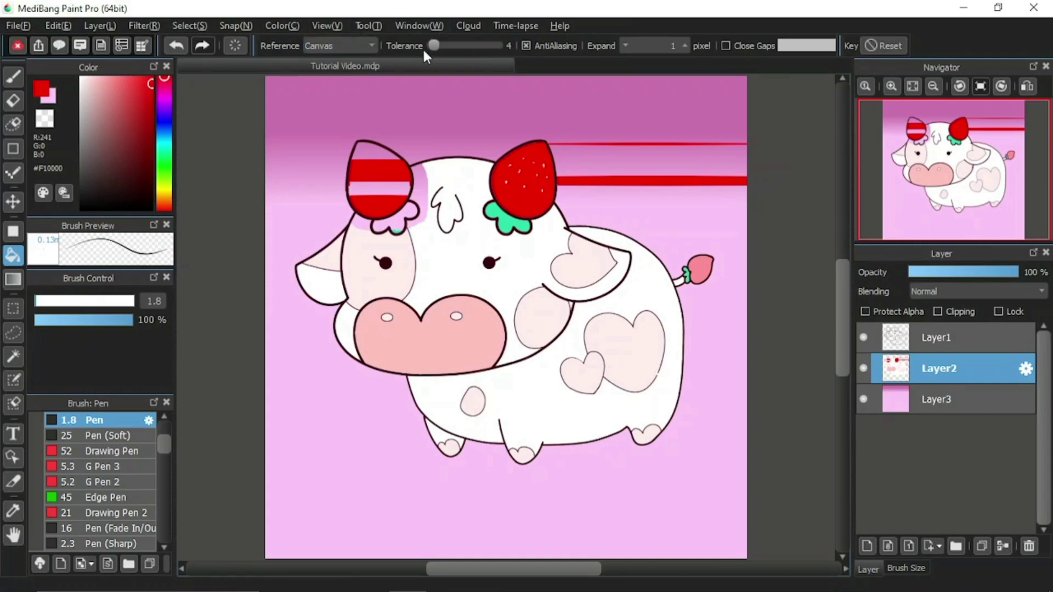
Bucket-fill the background from the gradient's lower edge beside the left horn with red at tolerance 13, and reset the tolerance to 1.
drag(433, 45, 436, 48)
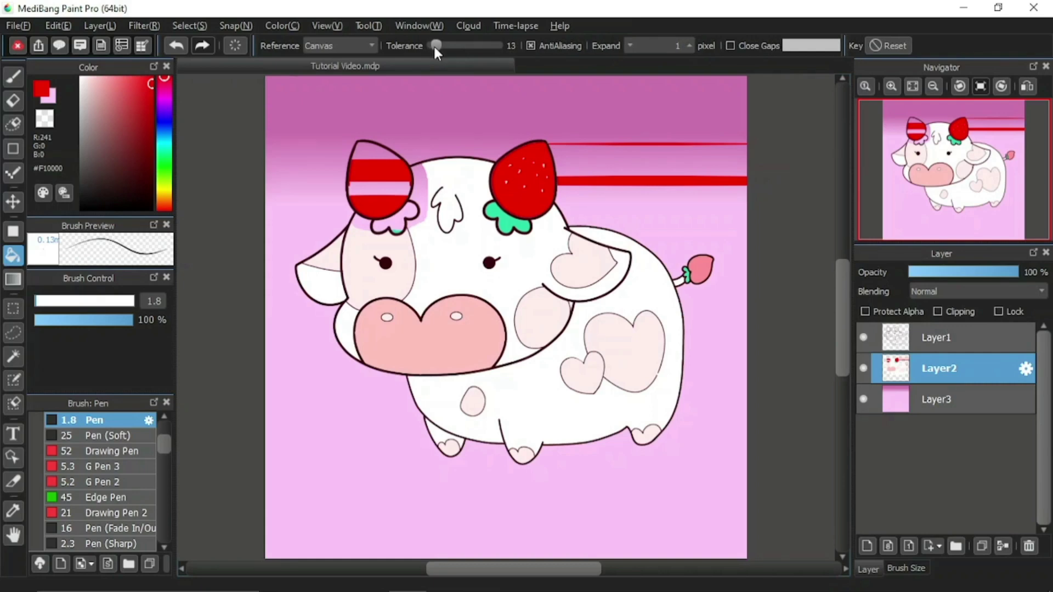
click(312, 197)
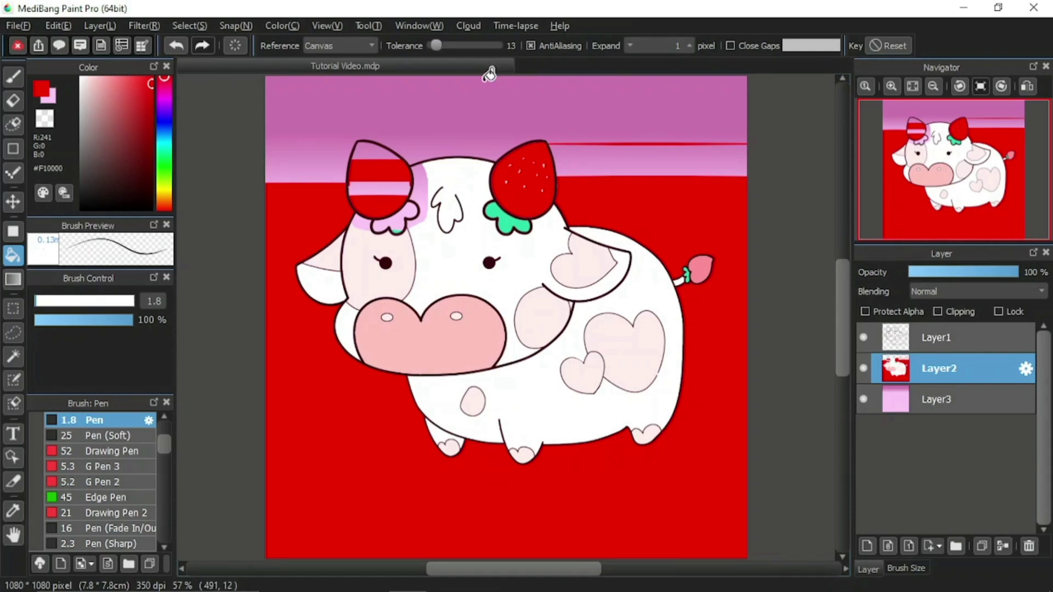
drag(437, 45, 413, 44)
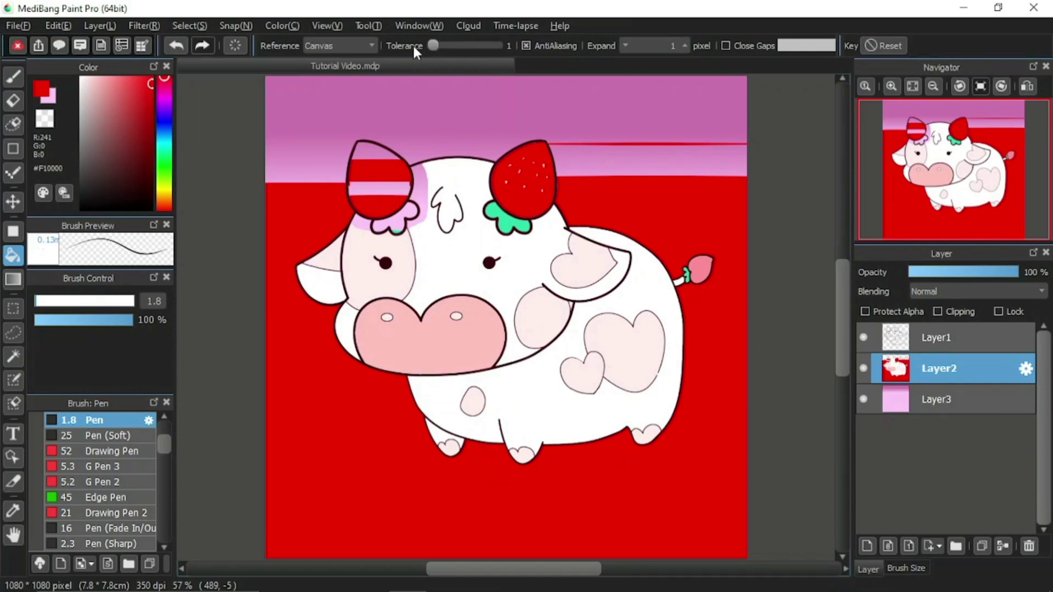